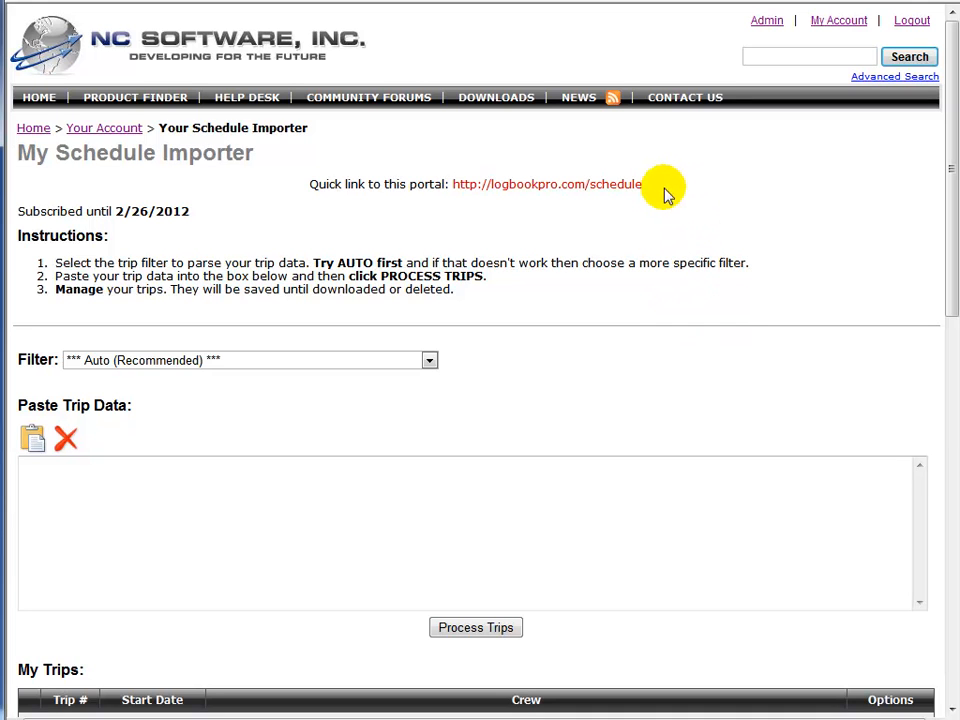
Examine the Schedule Importer page's quick link, instructions, trip data box, trips table and help section.
left_click_drag(640, 184, 492, 184)
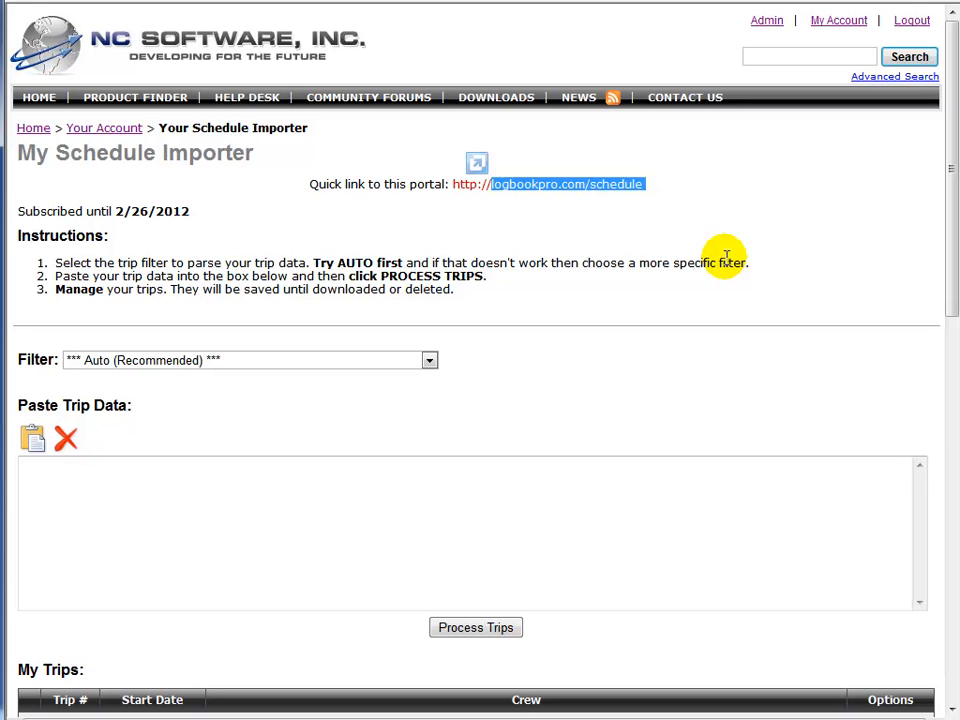
left_click(668, 186)
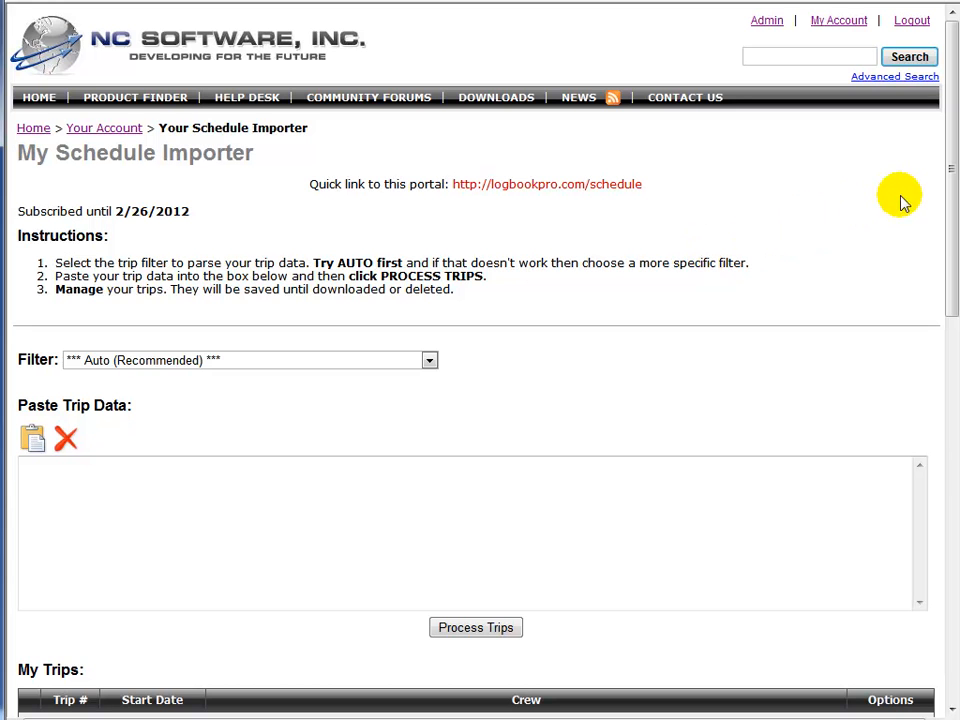
mouse_move(954, 182)
left_mouse_down()
mouse_move(939, 236)
mouse_move(945, 180)
left_mouse_up()
left_click(230, 462)
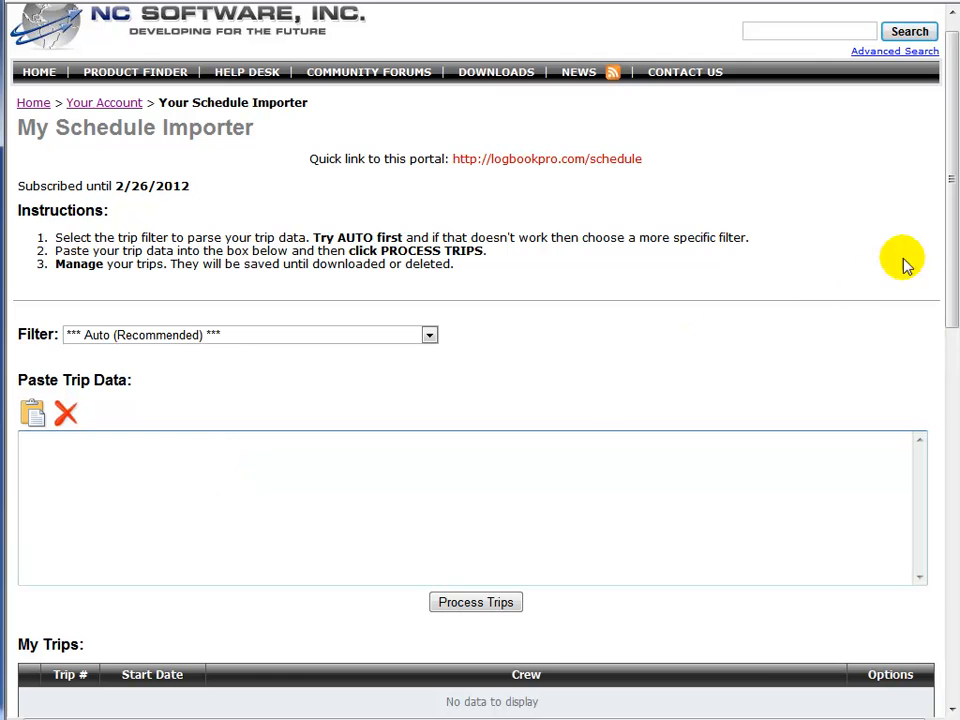
left_click_drag(953, 229, 945, 326)
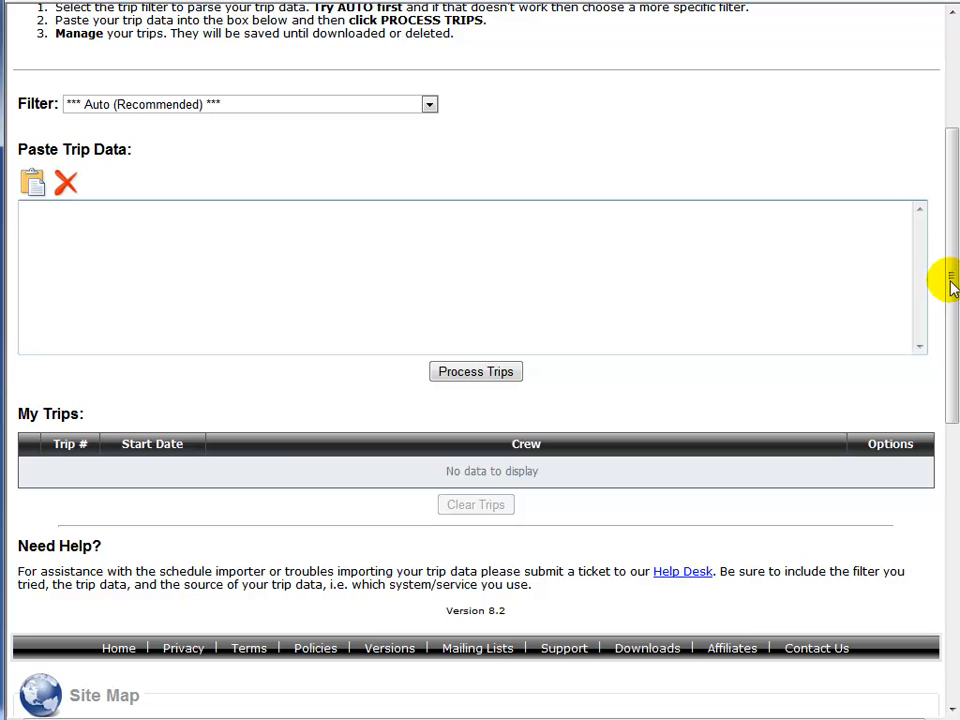
left_click_drag(951, 285, 949, 178)
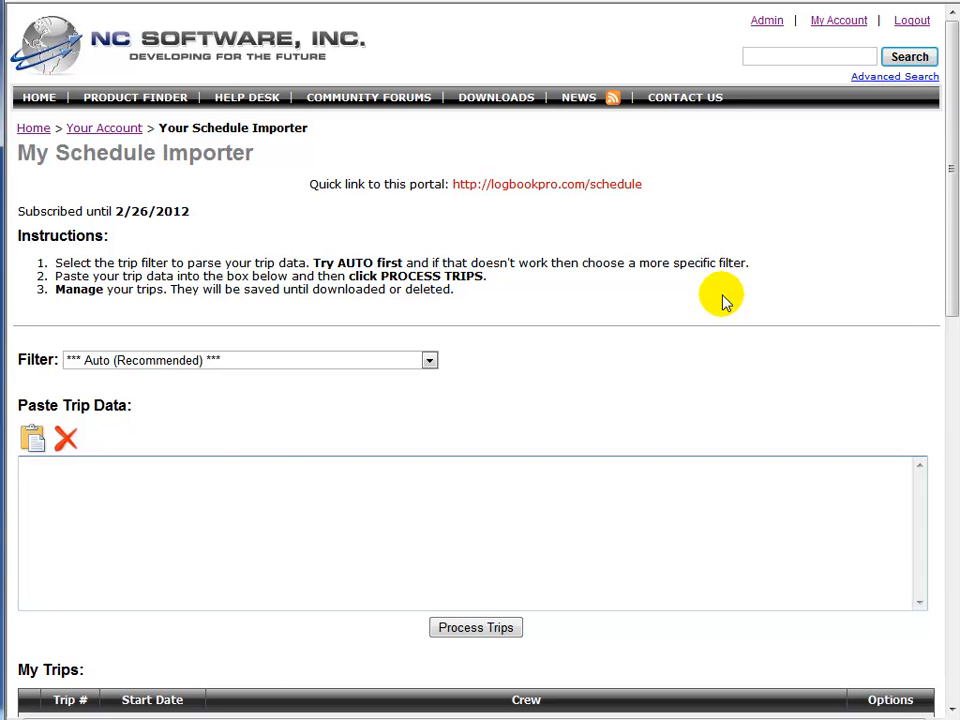
left_click(275, 524)
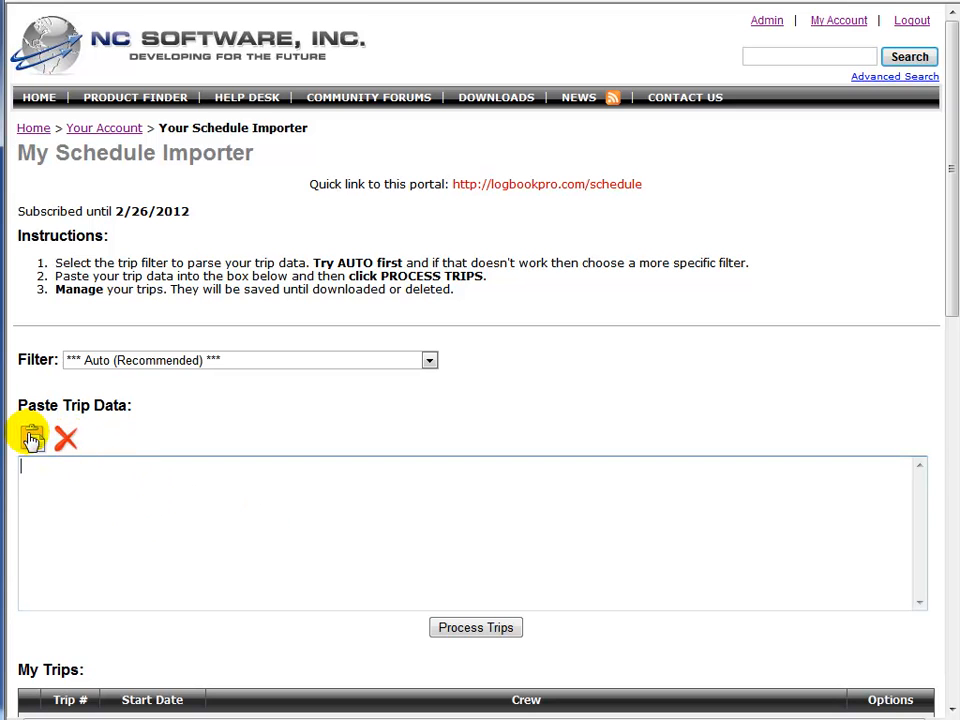
left_click(156, 529)
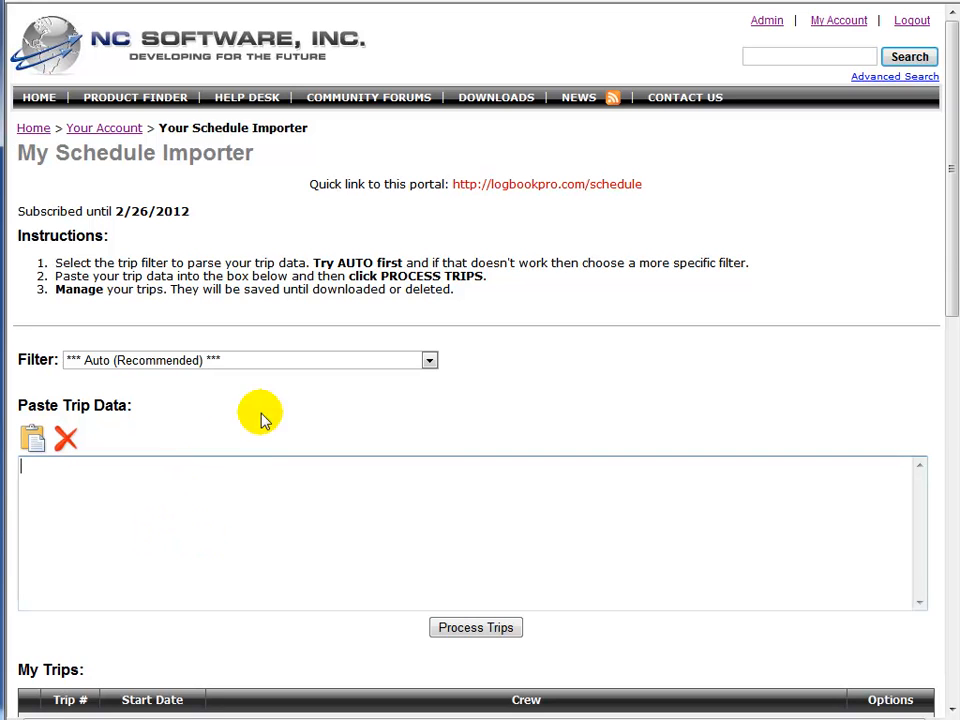
left_click_drag(642, 184, 491, 185)
left_click(325, 212)
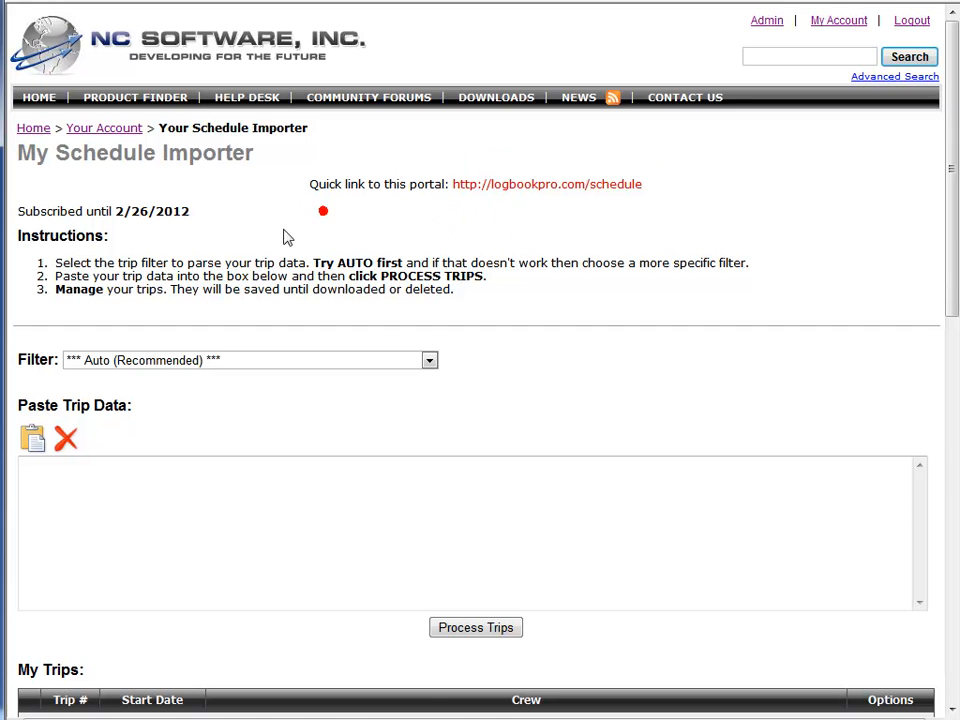
Browse the available trip filters and select the FexEx filter.
left_click(429, 360)
left_click_drag(429, 401, 429, 364)
left_click(428, 360)
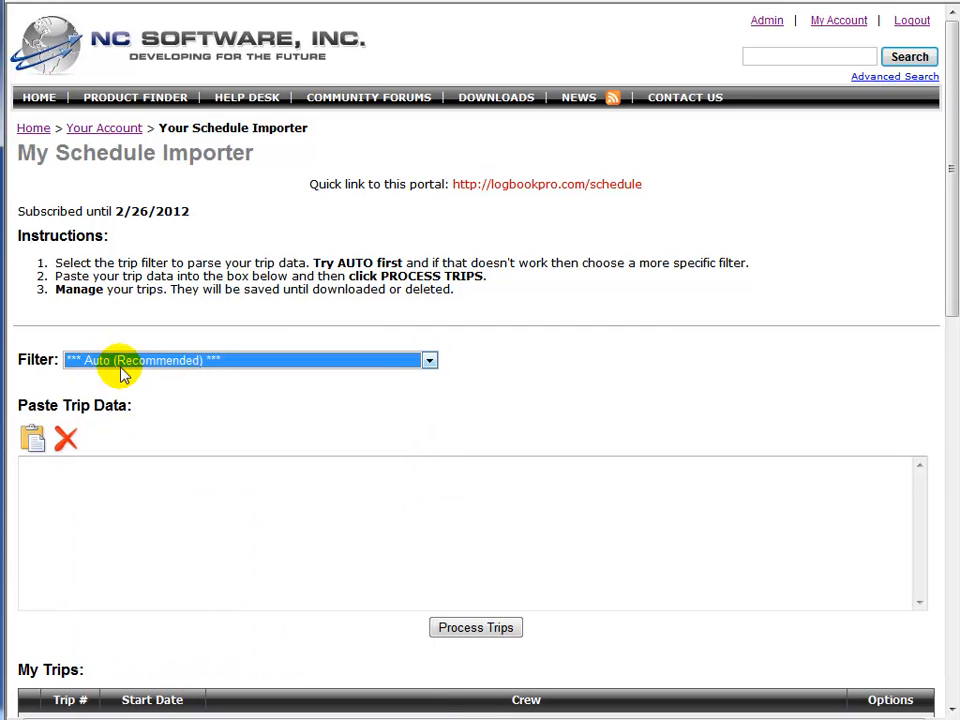
left_click(496, 360)
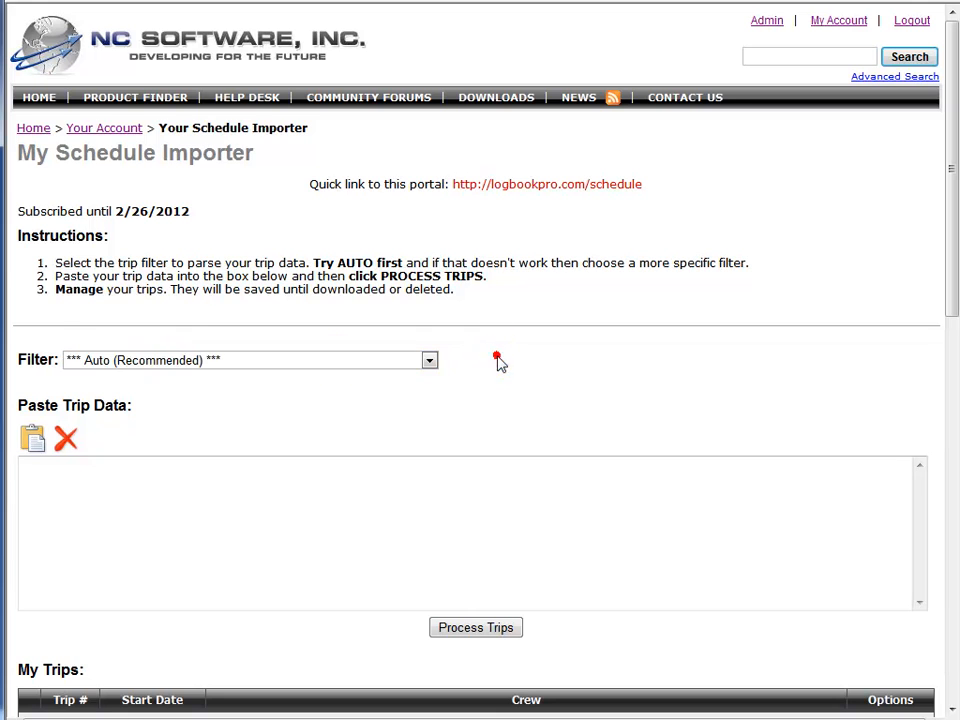
left_click(431, 363)
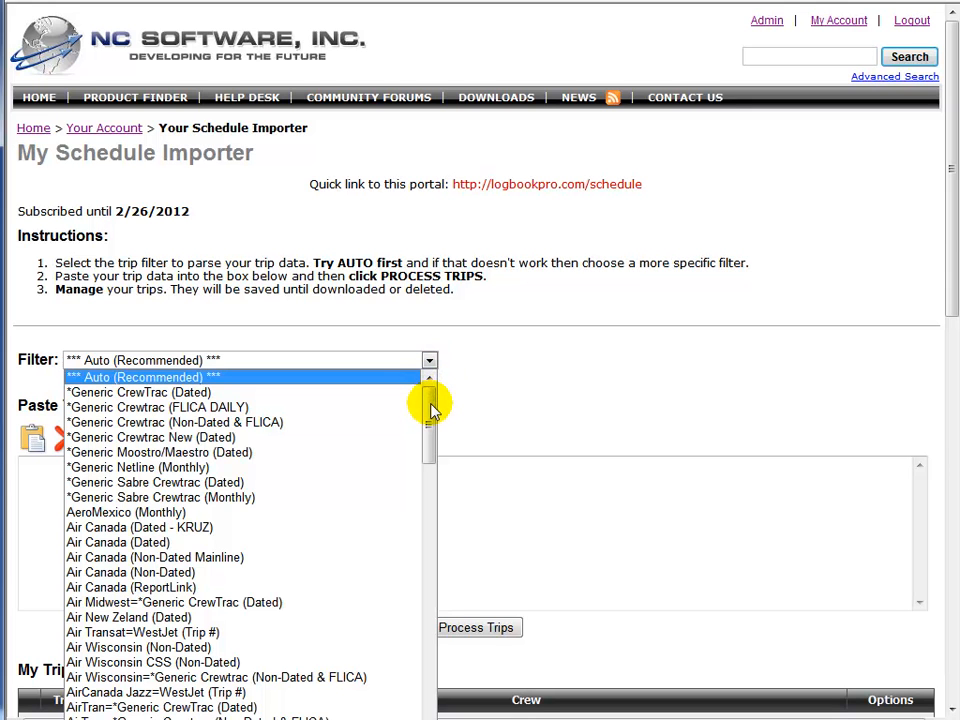
left_click_drag(432, 410, 426, 582)
left_click(338, 587)
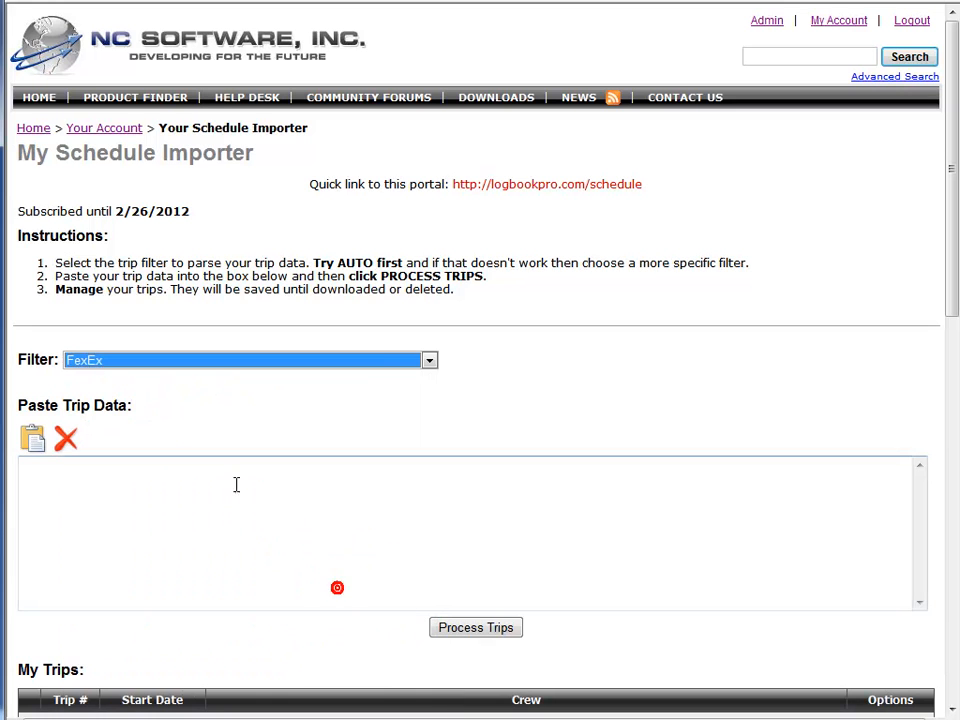
Set the trip filter back to Auto (Recommended).
left_click(431, 364)
left_click(430, 416)
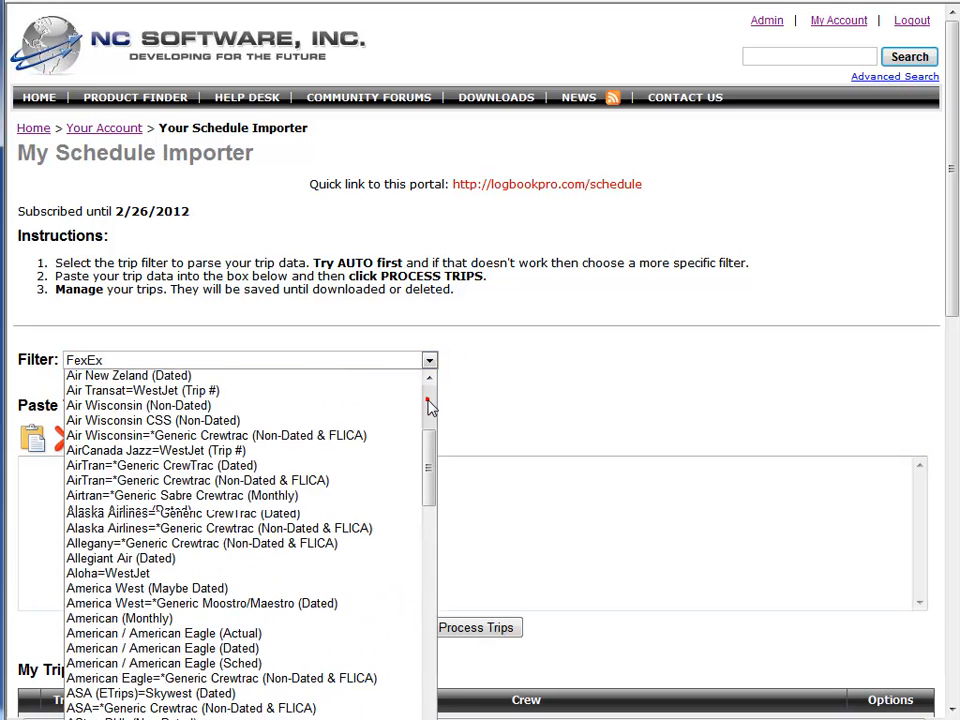
left_click(315, 378)
Paste the copied trip schedule into the trip data box.
left_click(269, 497)
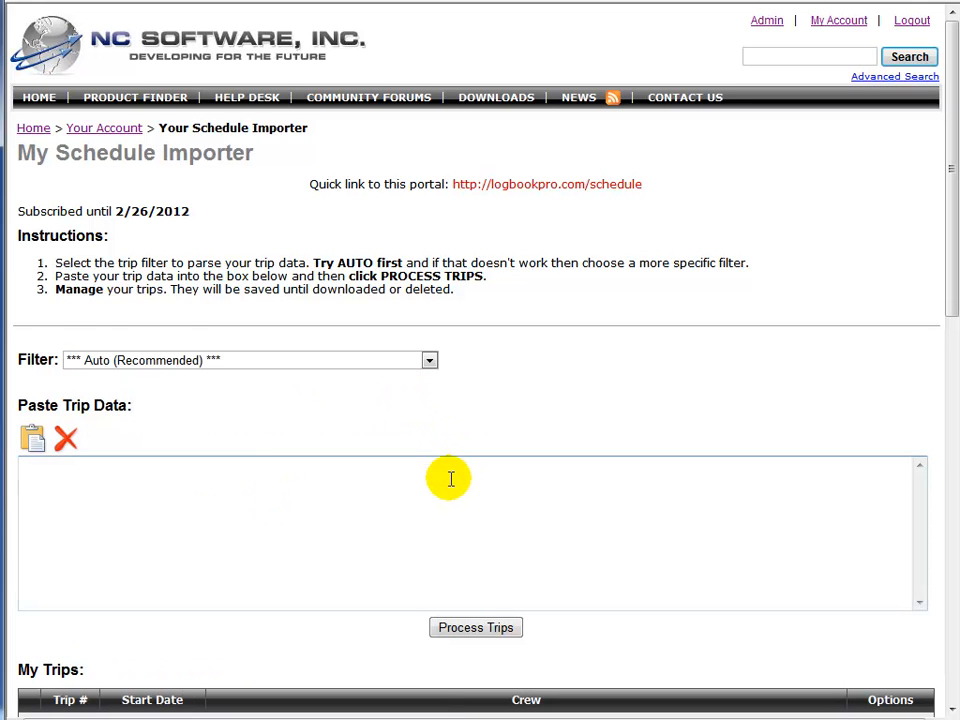
right_click(222, 523)
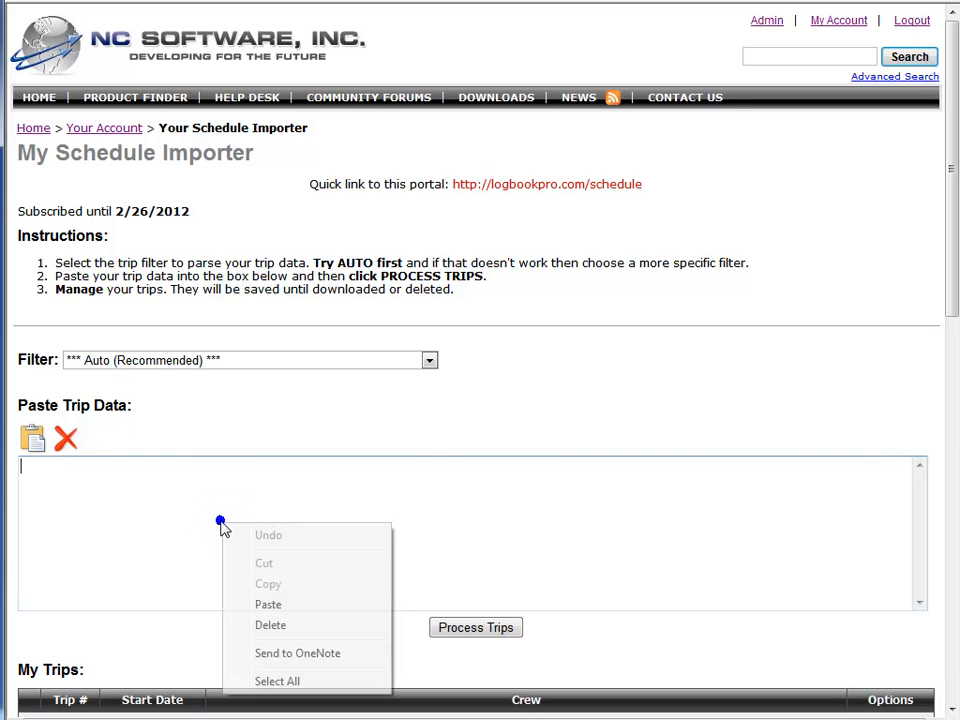
left_click(265, 604)
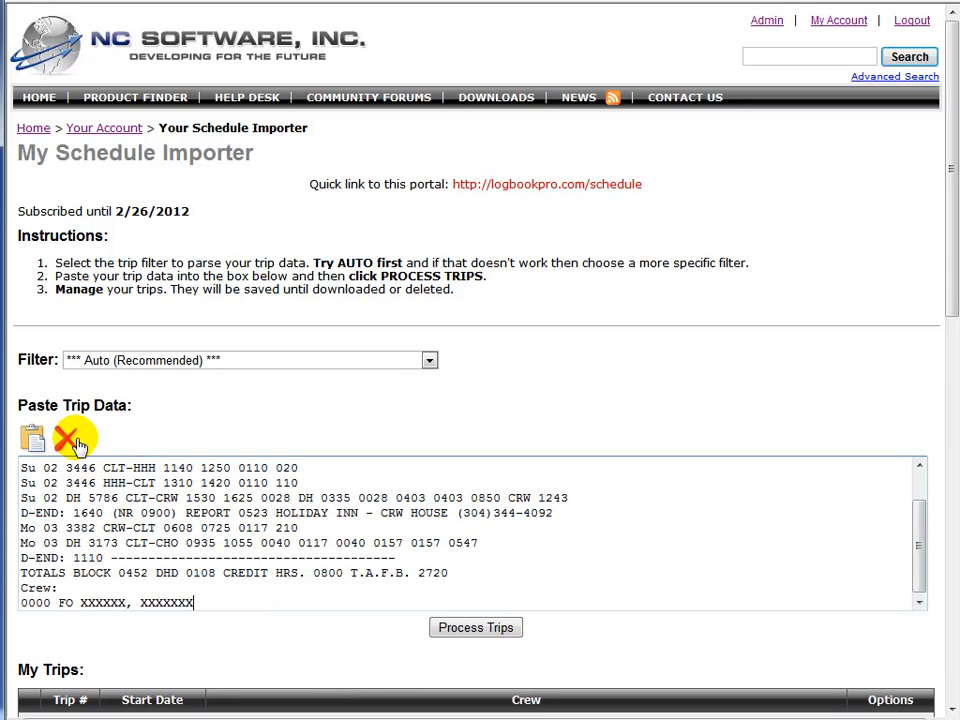
Check the pasted trip text from beginning to end and process it with the Auto filter.
right_click(311, 533)
left_click(250, 533)
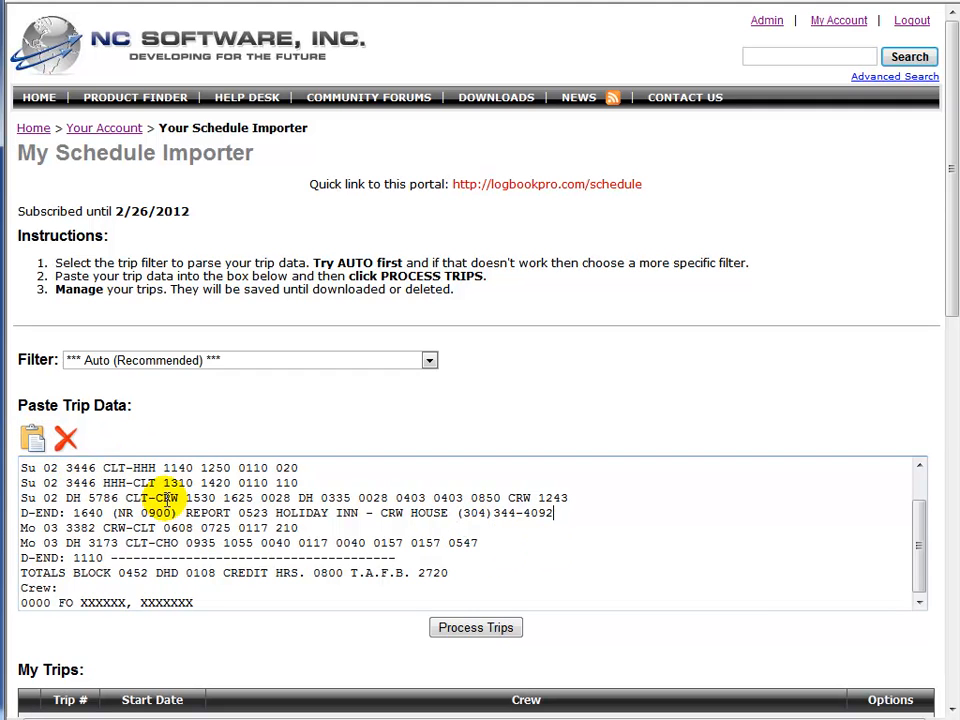
left_click_drag(216, 600, 11, 489)
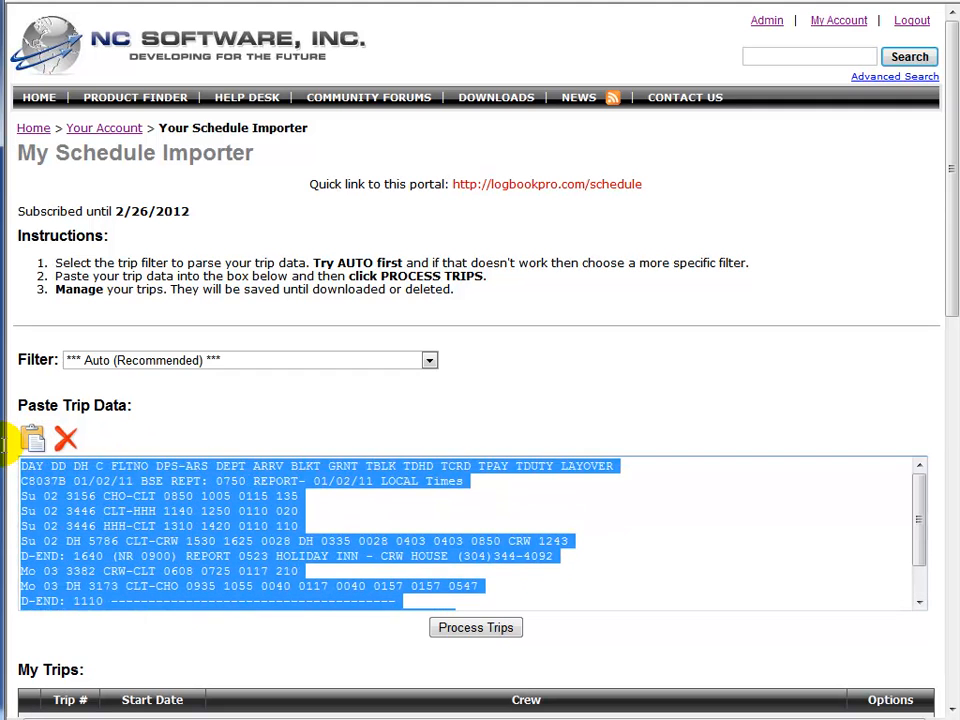
left_click(280, 518)
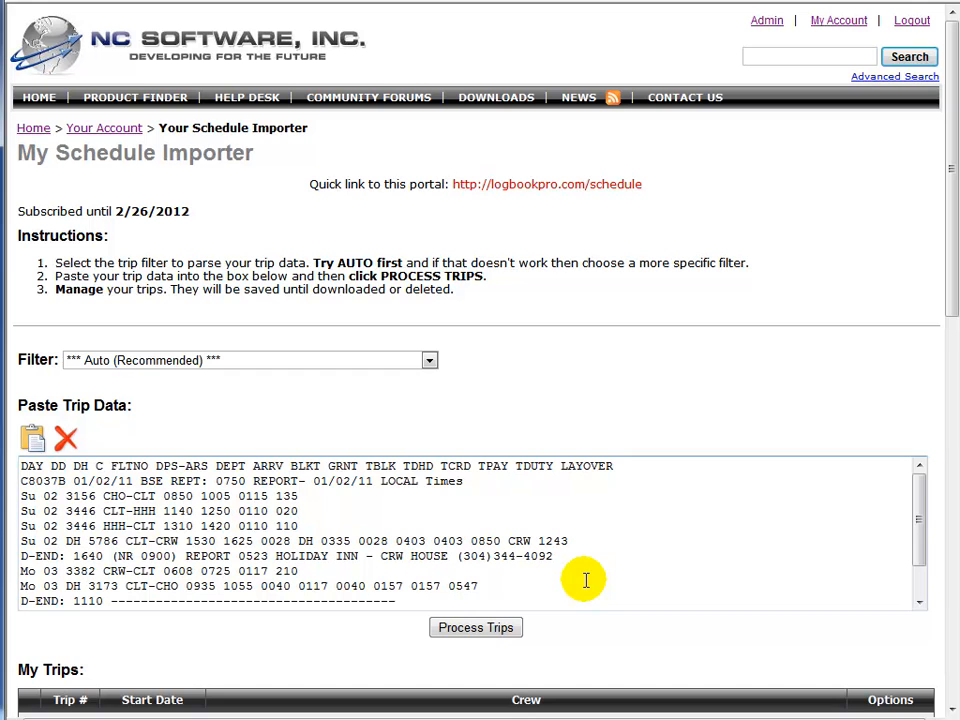
left_click(495, 627)
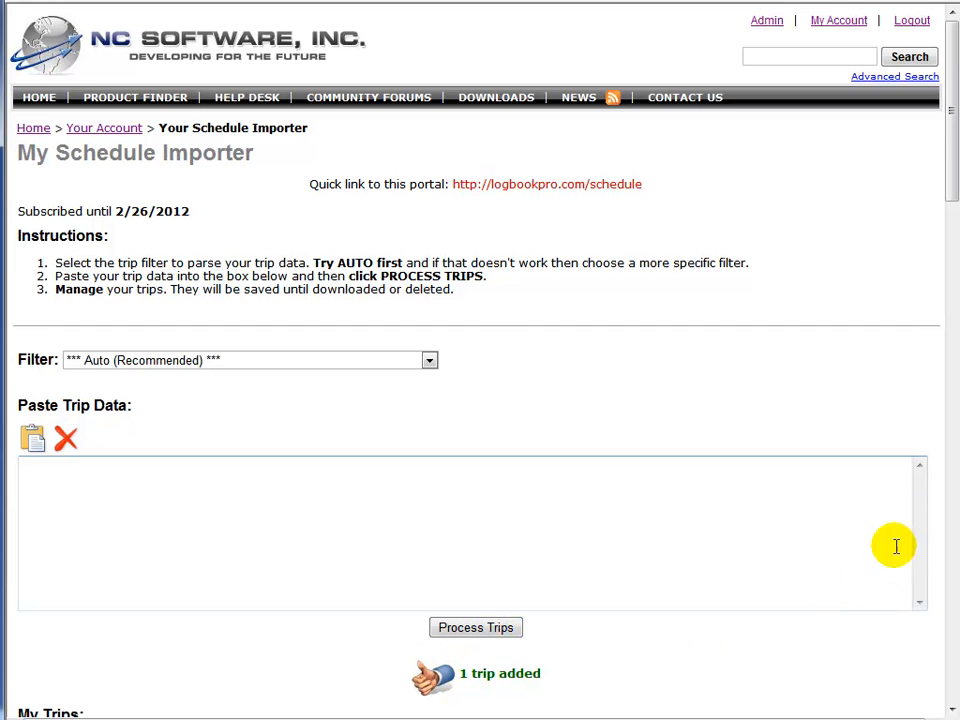
Expand trip C8037B and its days 1 and 2 to examine the duty times and flight legs, and collapse the trip.
left_click_drag(954, 187, 945, 265)
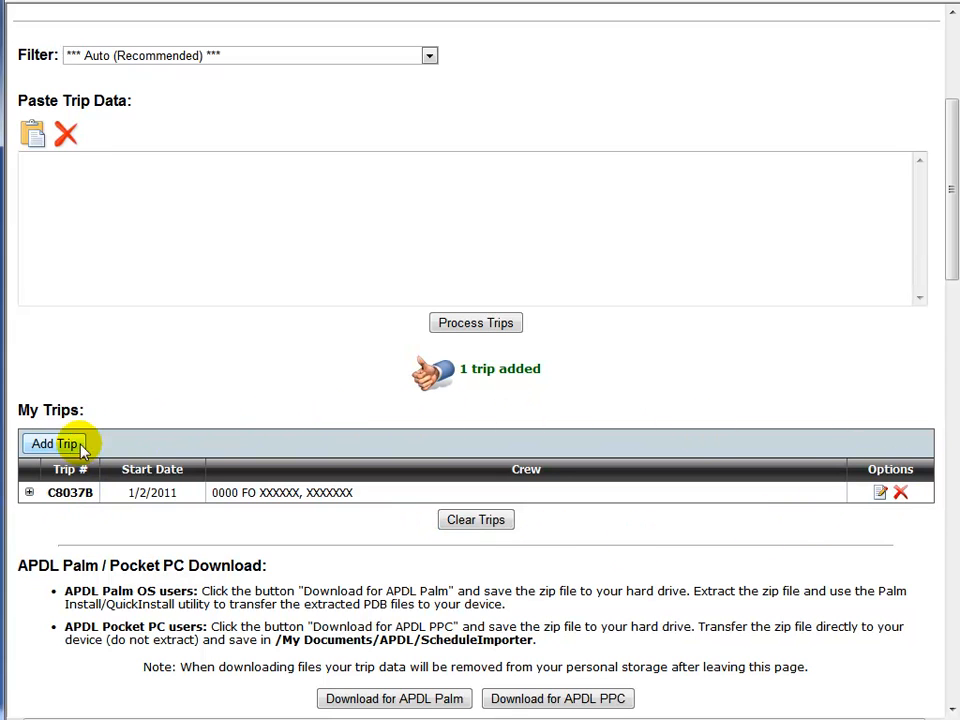
left_click(29, 493)
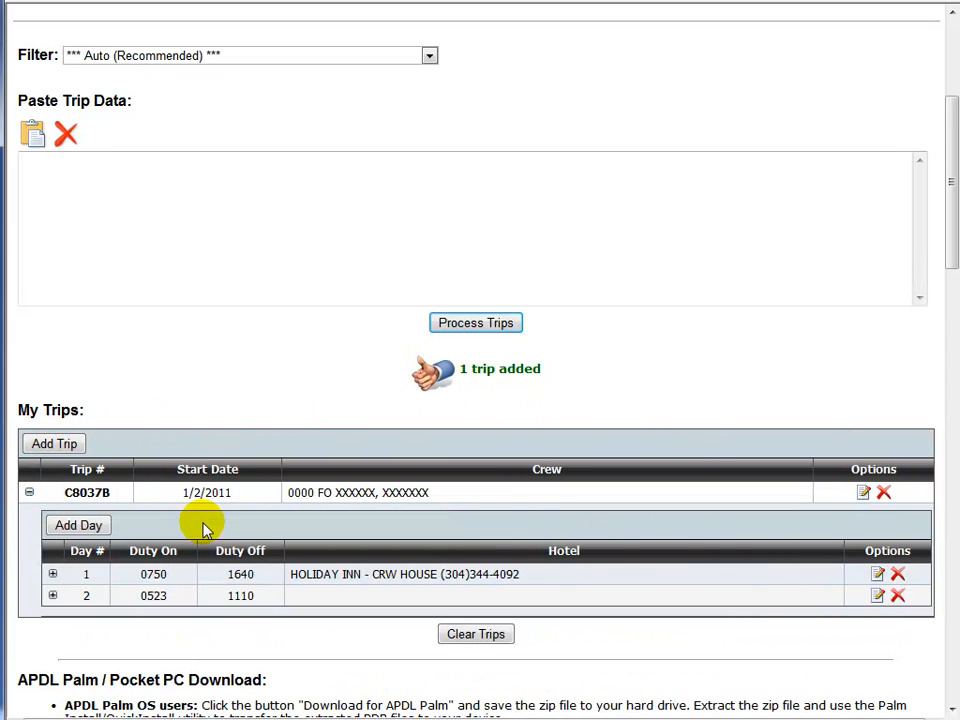
left_click(53, 578)
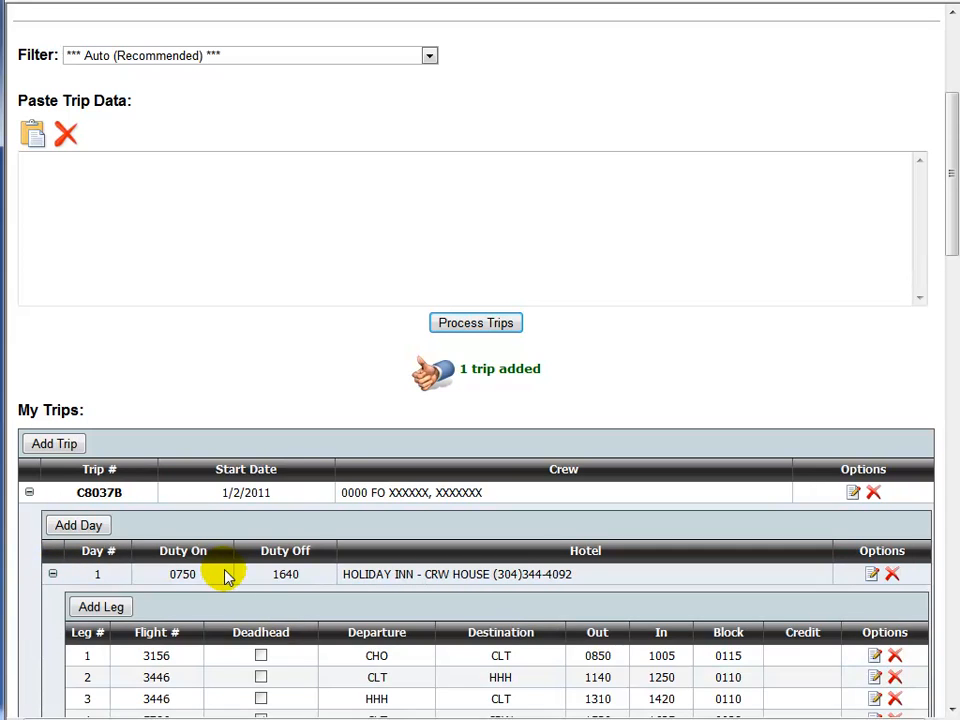
scroll(226, 574, "down", 3)
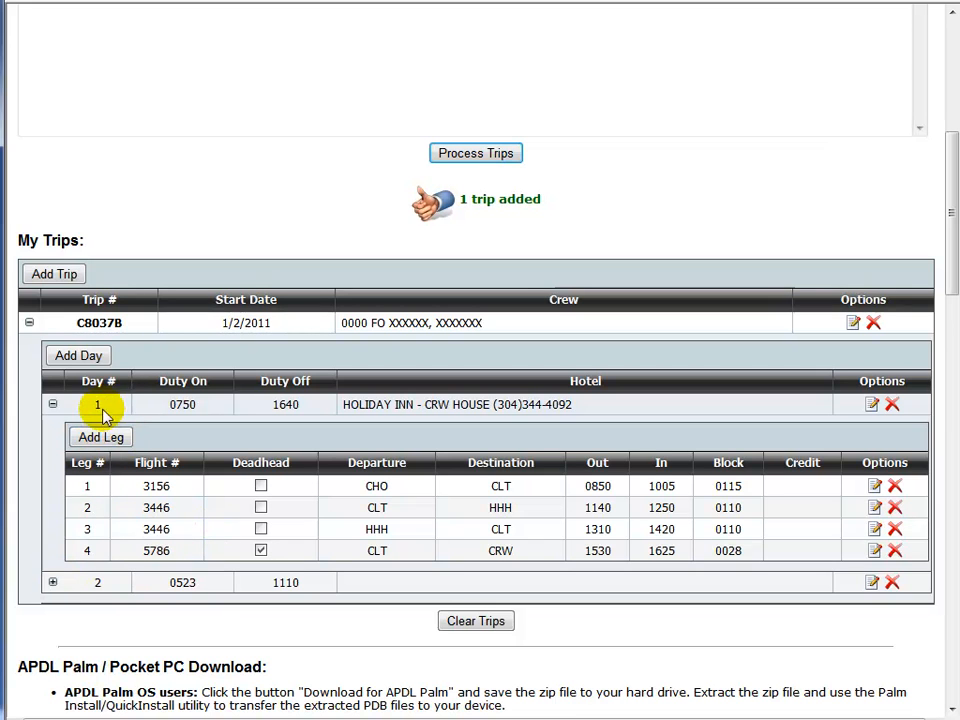
left_click(52, 582)
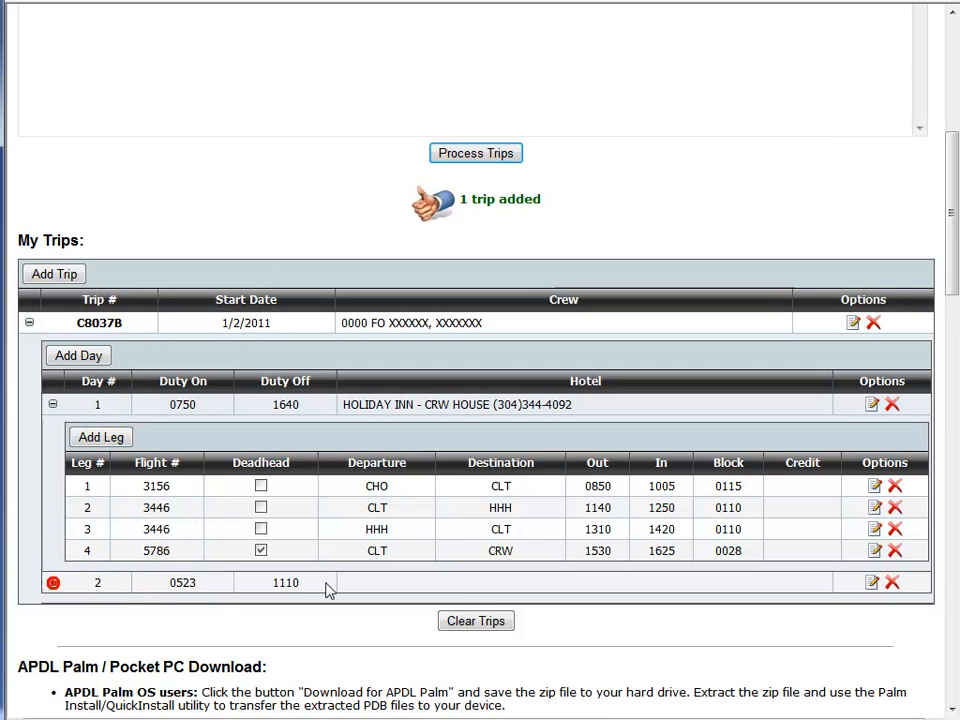
scroll(343, 580, "down", 3)
scroll(345, 583, "up", 4)
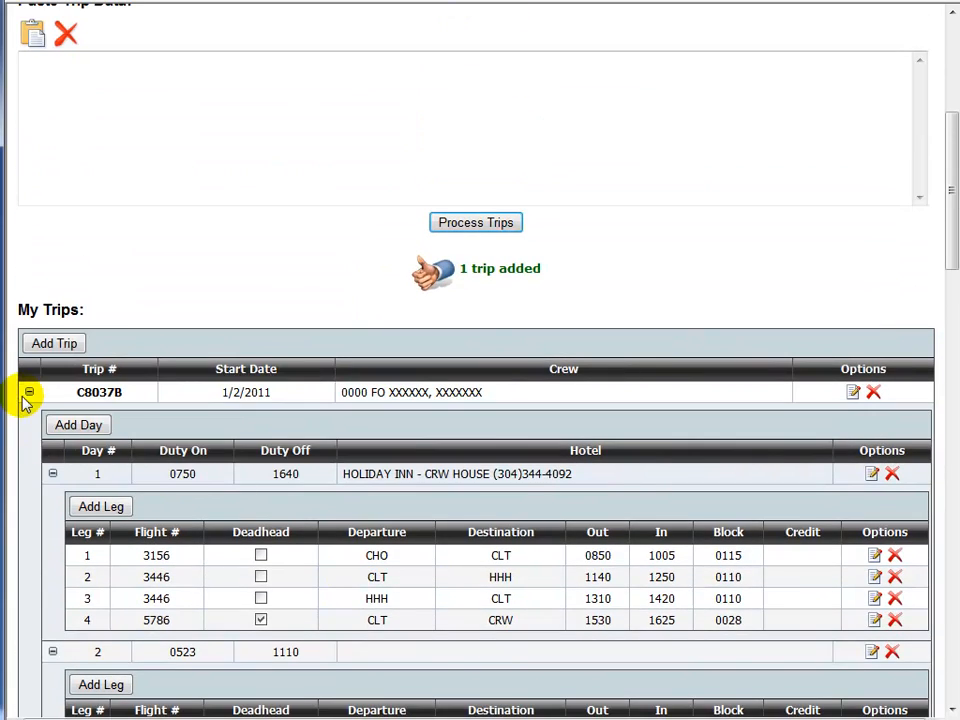
left_click(29, 392)
scroll(182, 356, "up", 4)
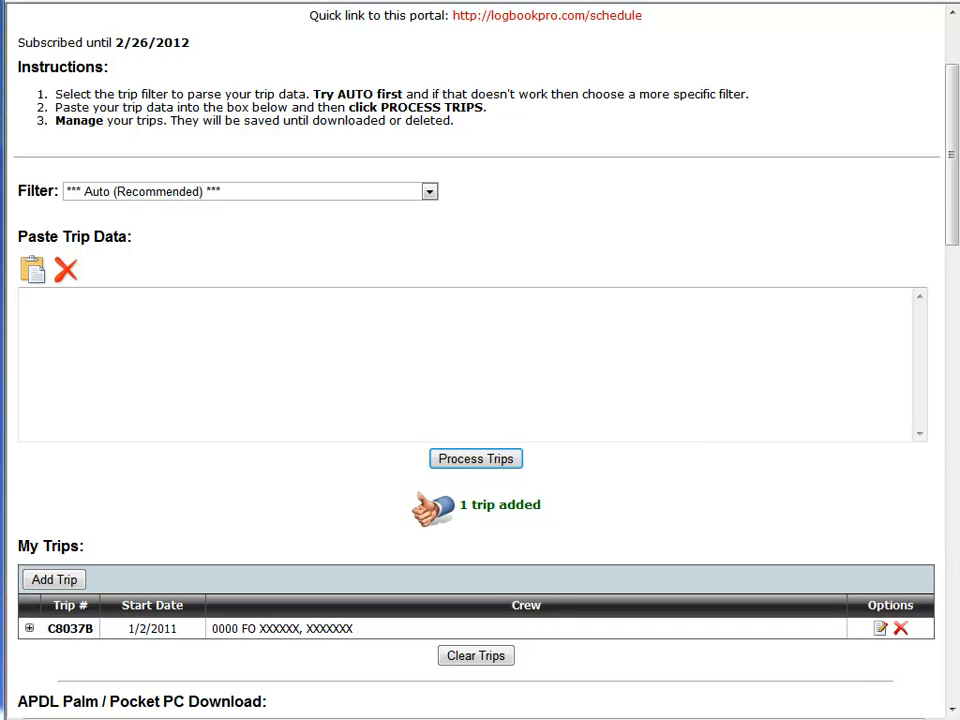
Paste the next trip data from the clipboard, allowing the webpage clipboard access, and process the trips.
left_click(133, 364)
left_click(32, 270)
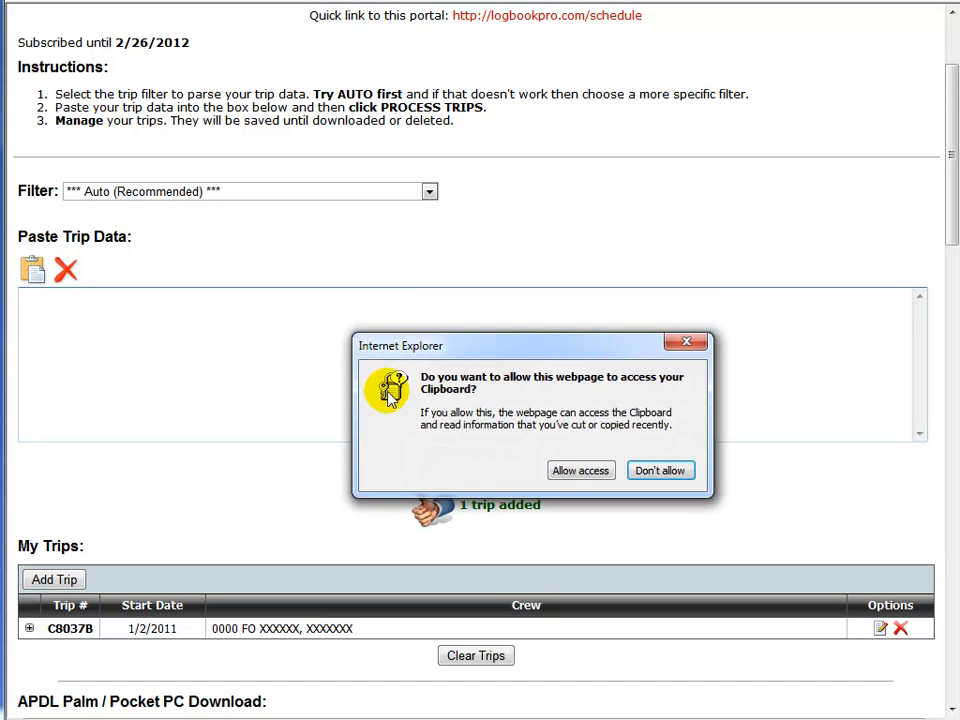
left_click(577, 471)
left_click(428, 460)
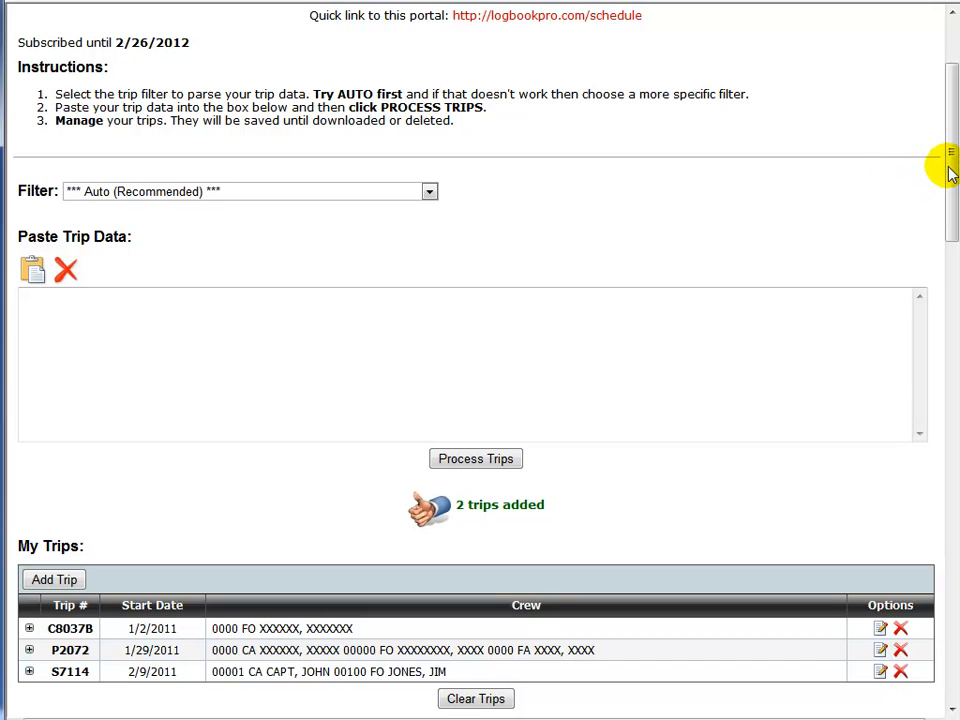
Review the trips list, the APDL download and Logbook Pro import instructions, and the account credentials for importing.
left_click(289, 326)
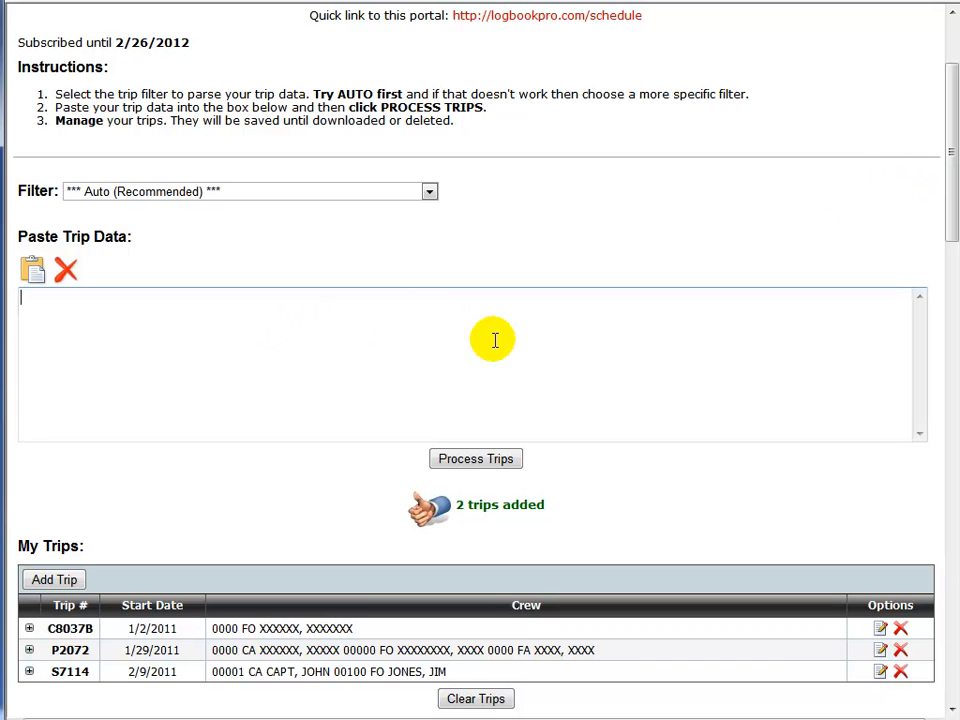
left_click(483, 455)
left_click_drag(954, 162, 952, 258)
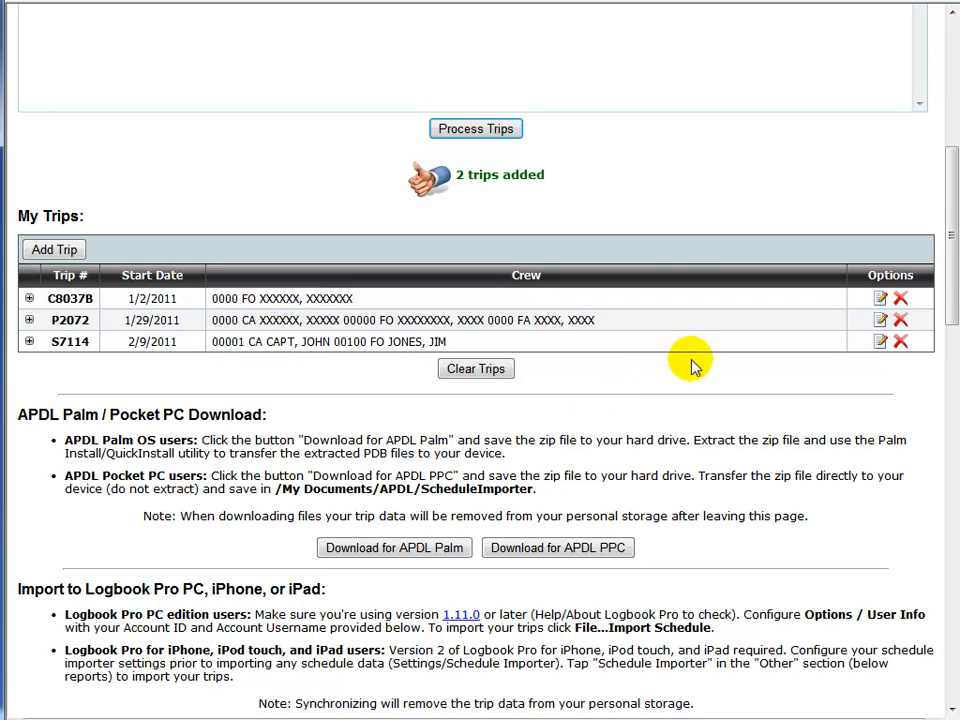
left_click_drag(953, 258, 945, 325)
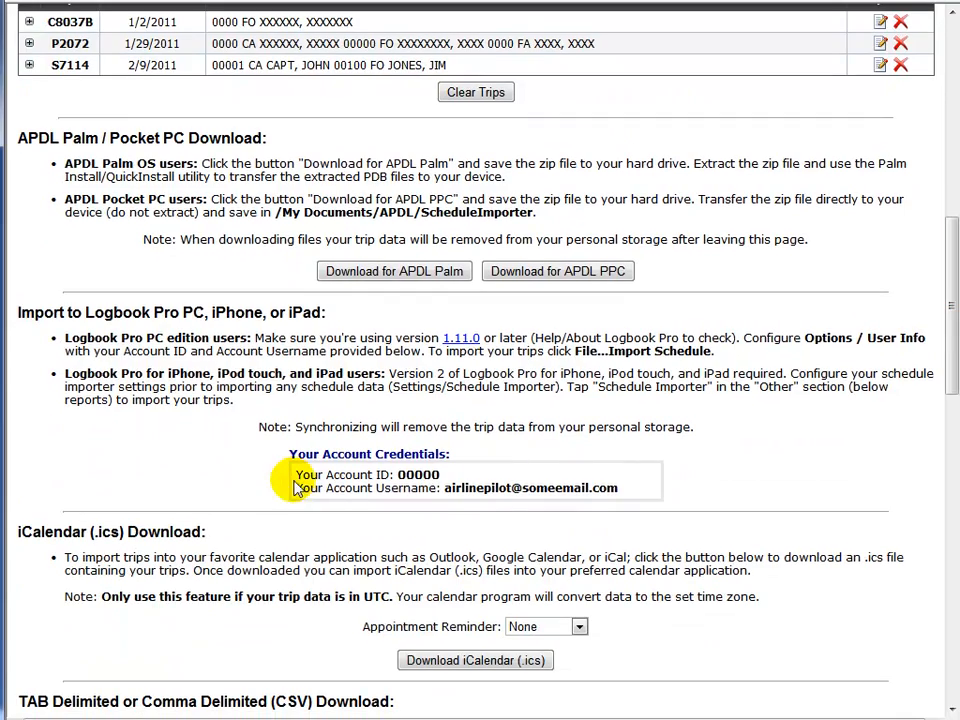
mouse_move(298, 472)
left_mouse_down()
mouse_move(548, 476)
mouse_move(632, 490)
mouse_move(540, 492)
mouse_move(306, 460)
left_mouse_up()
left_click(735, 463)
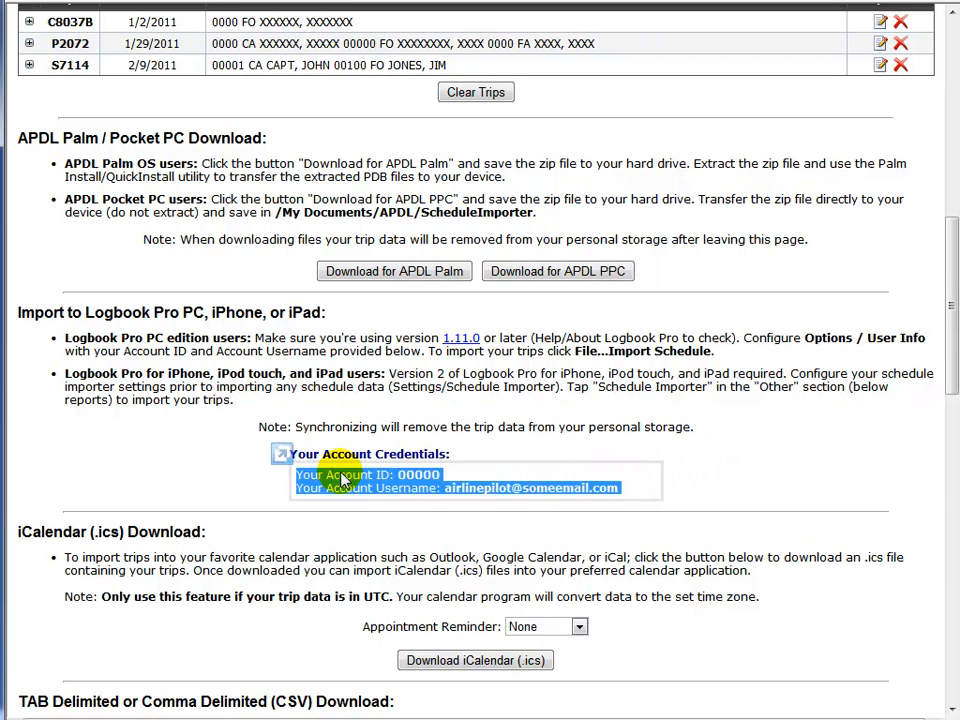
left_click(306, 474)
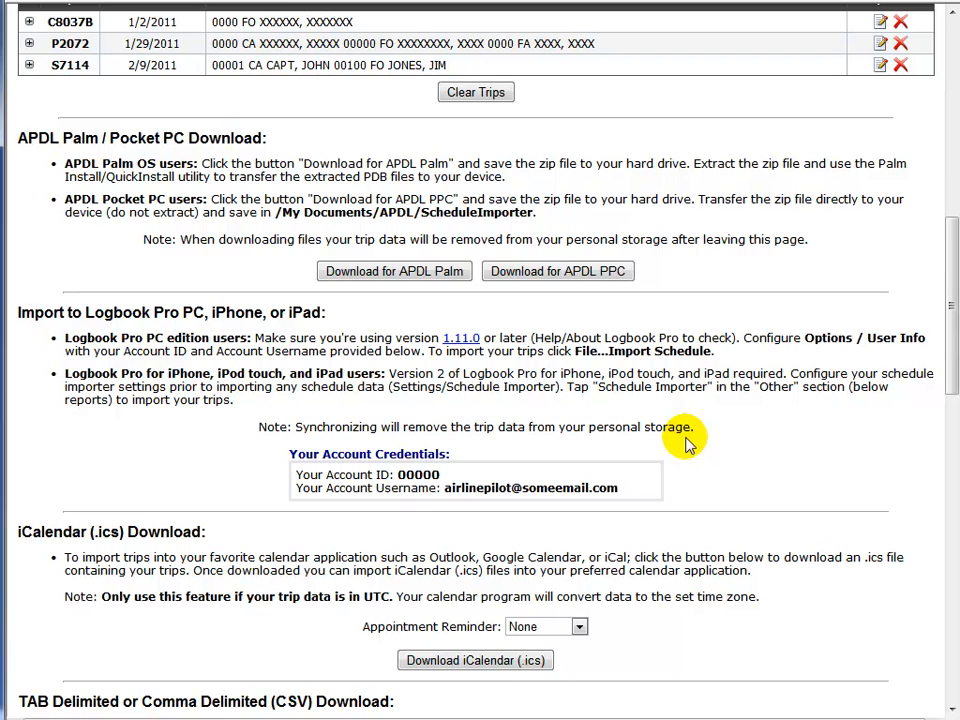
left_click_drag(949, 344, 946, 307)
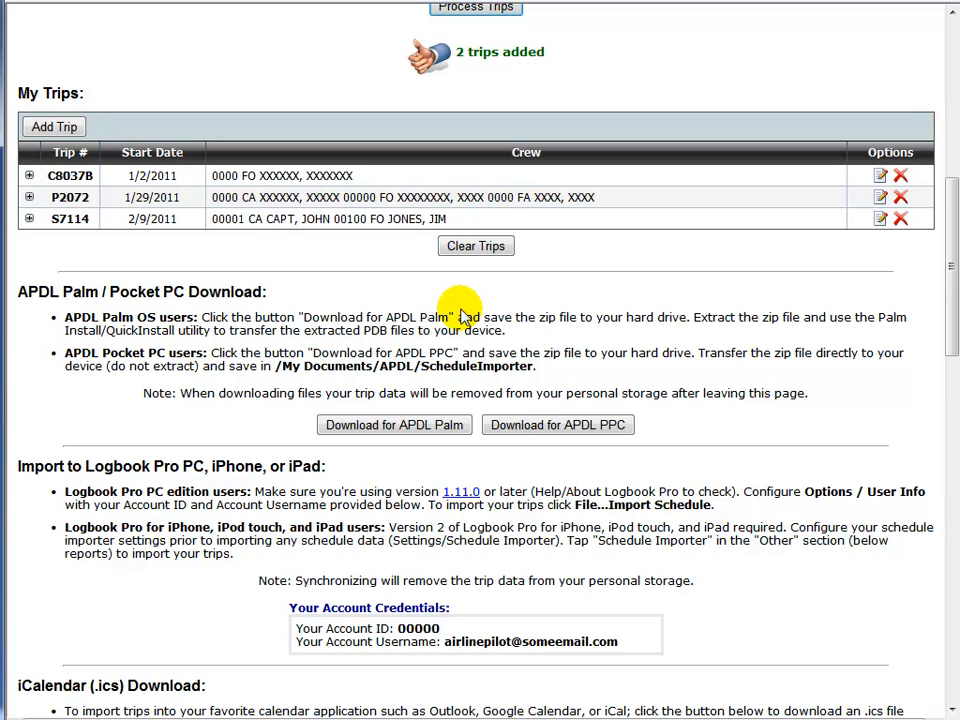
Expand trip C8037B and its day 1 to examine the legs, and call up the deletion of leg 1 but cancel it.
left_click(29, 177)
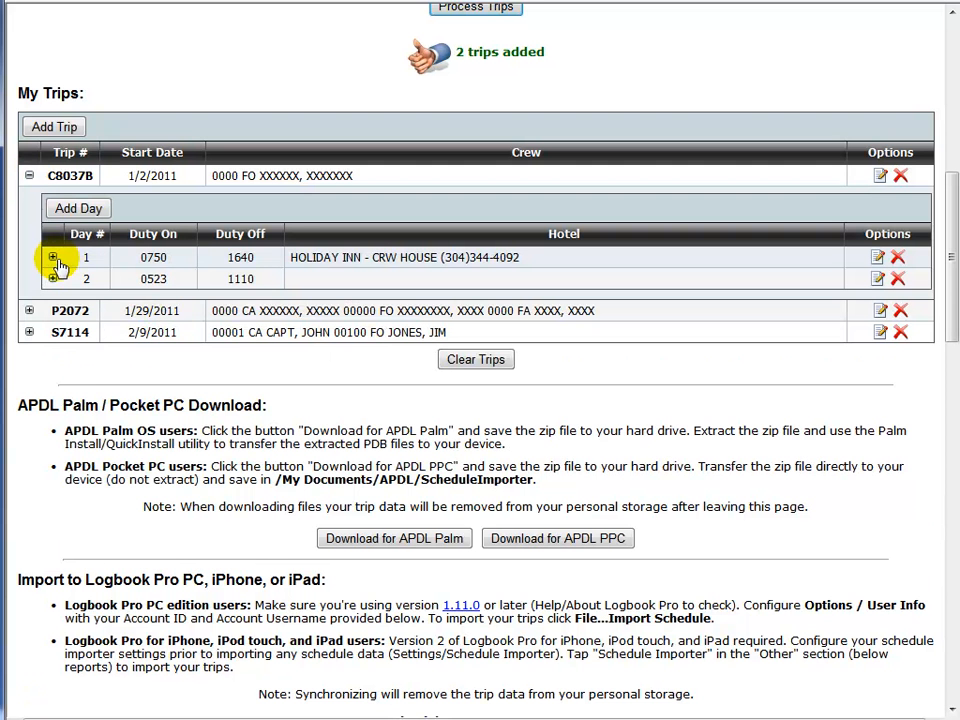
left_click(53, 258)
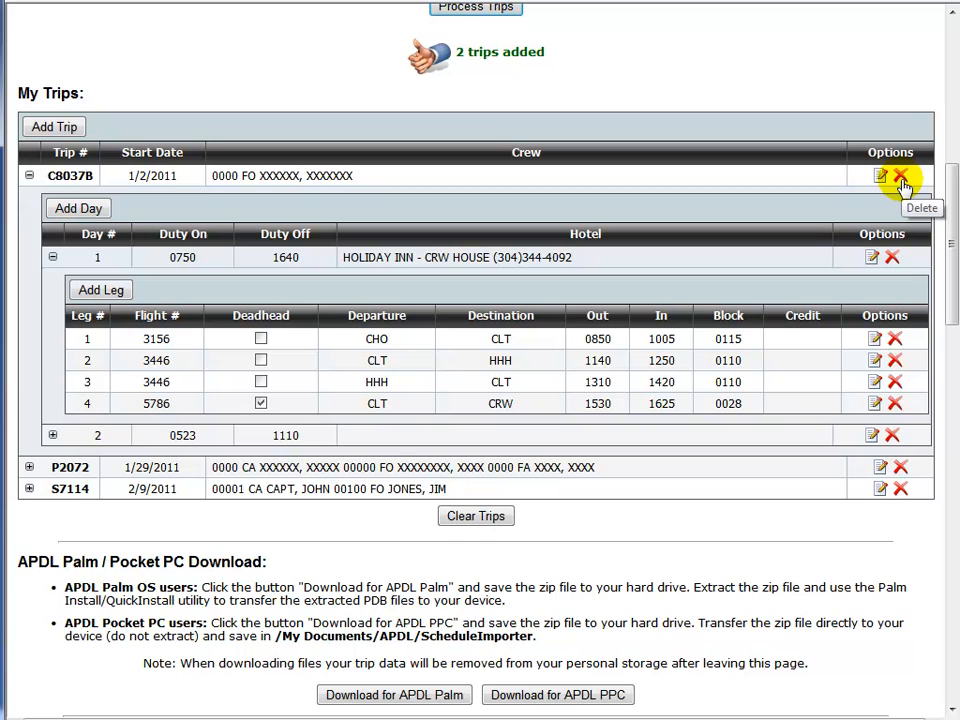
left_click(895, 341)
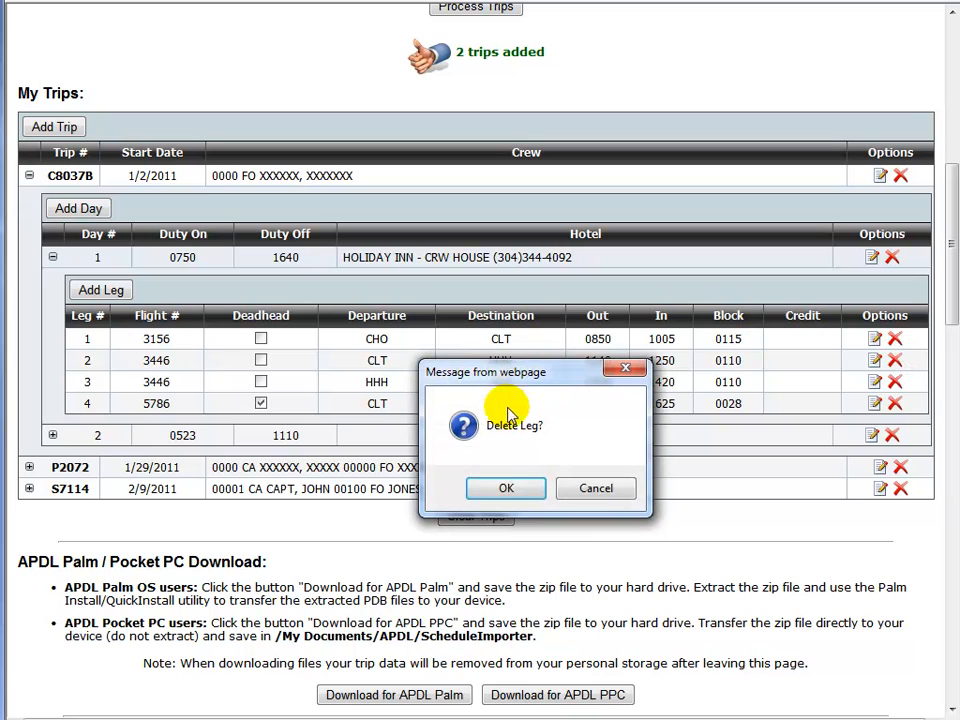
left_click(597, 490)
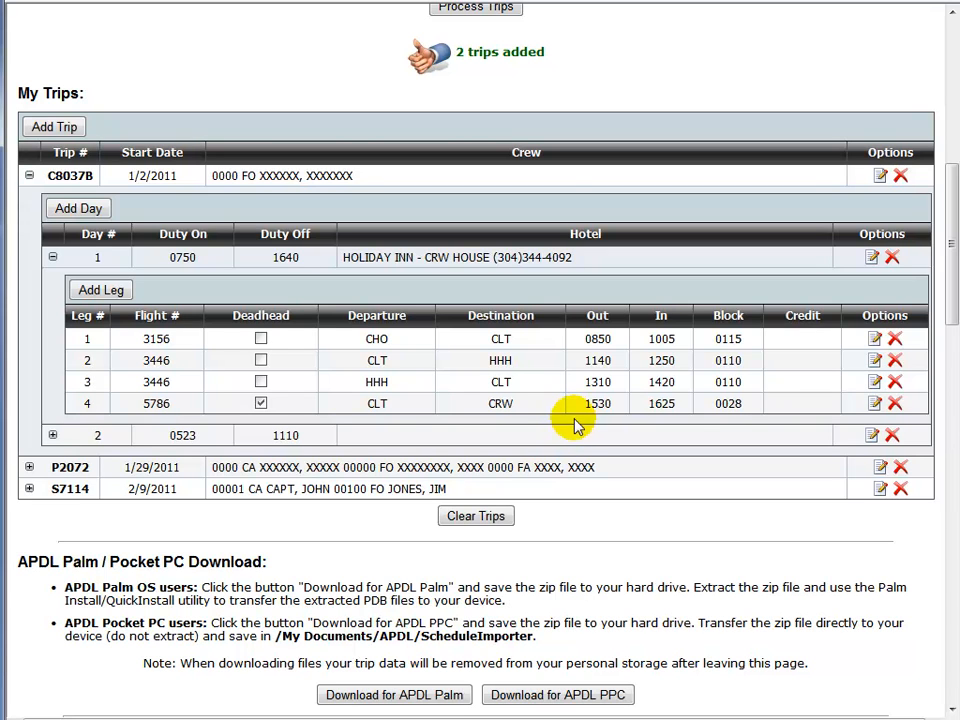
Change the start date of trip C8037B to 01/07/2011 and save the trip.
left_click(881, 177)
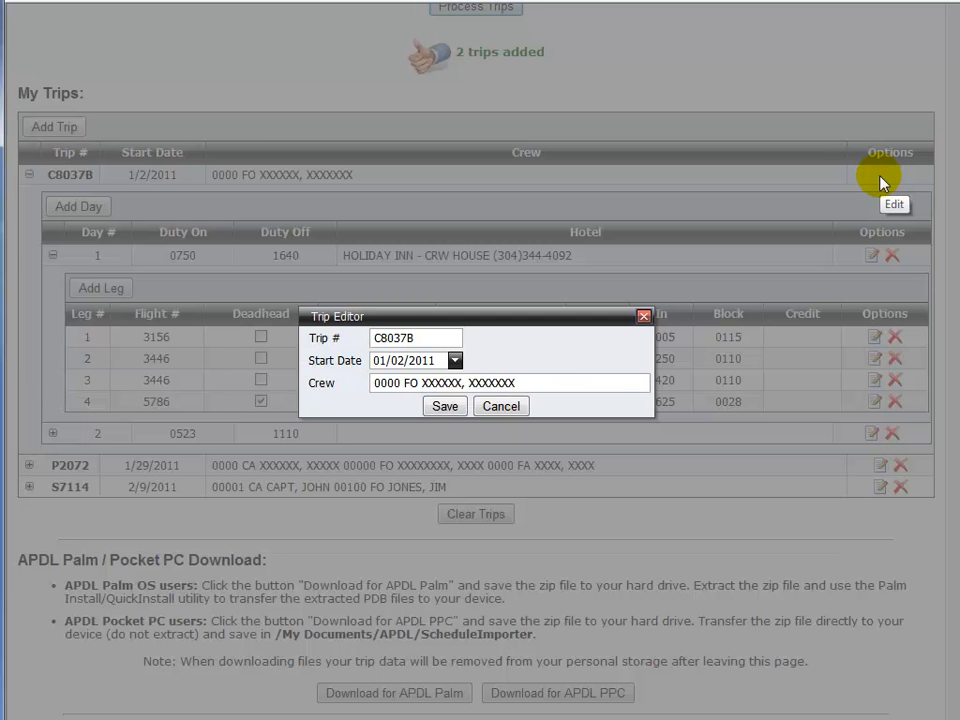
left_click(455, 360)
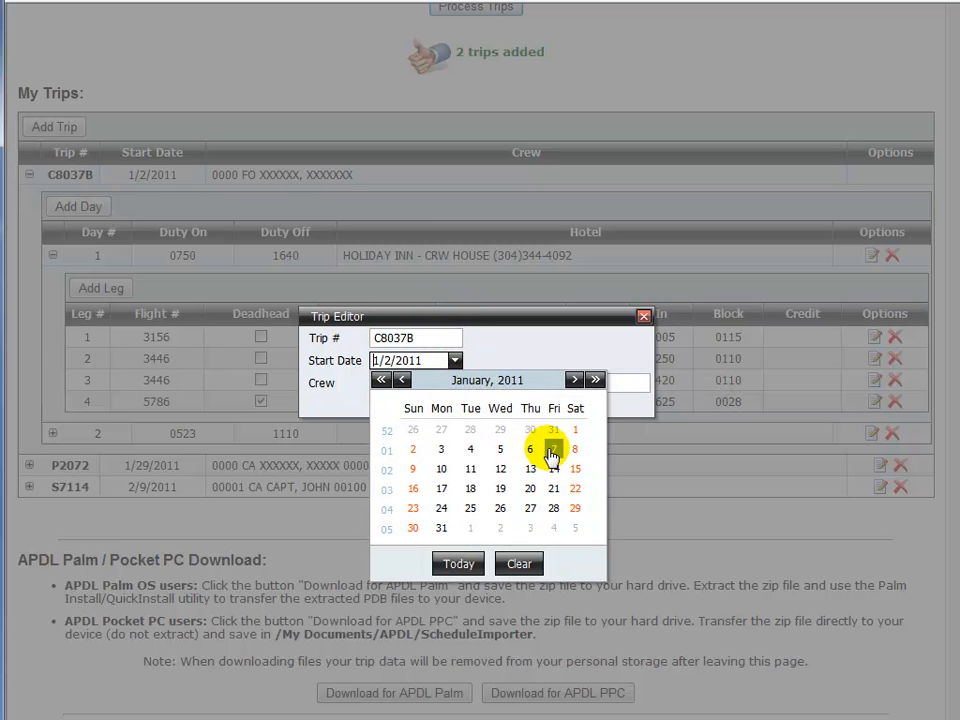
left_click(549, 450)
left_click(443, 408)
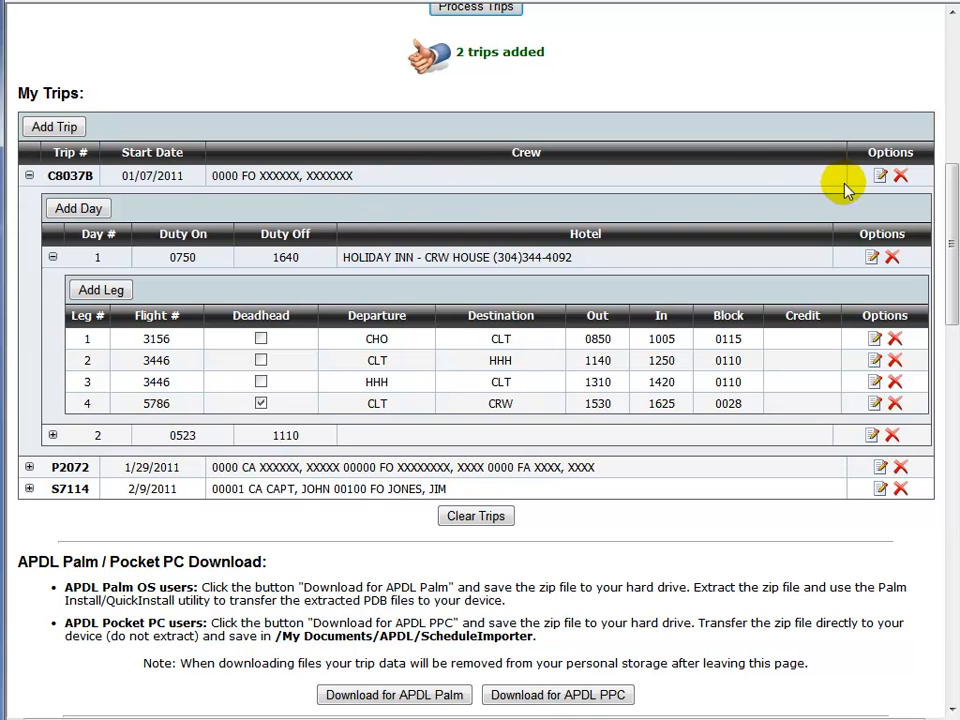
Clear the crew entry of trip C8037B and save the trip.
left_click(877, 174)
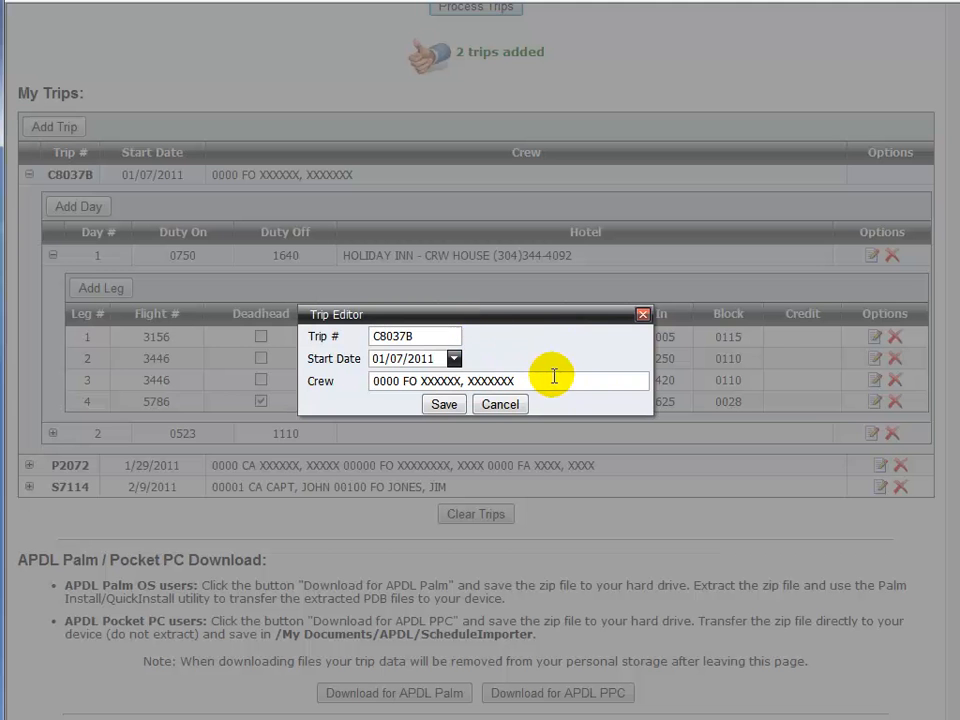
left_click_drag(546, 377, 306, 368)
key("BackSpace")
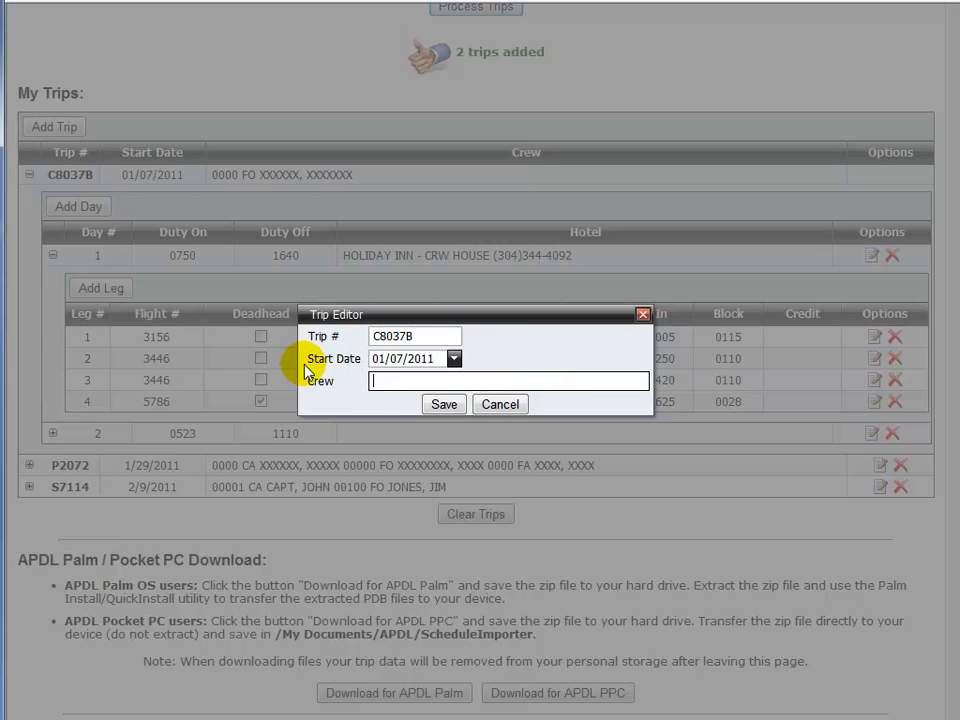
left_click(434, 406)
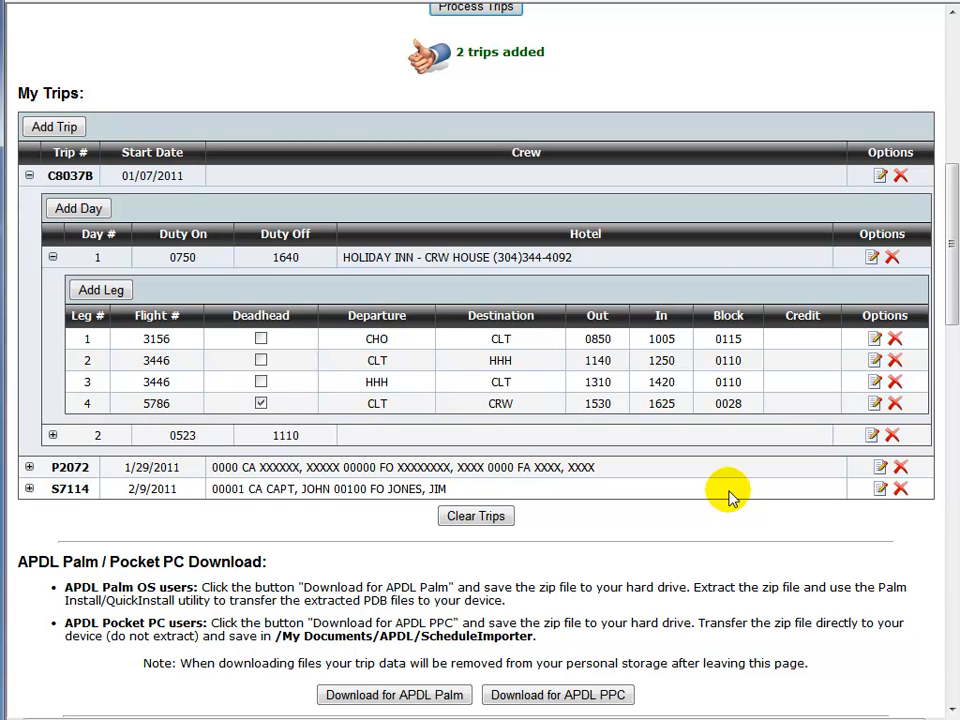
Open a blank new leg for day 1 of trip C8037B to view its entry fields, and cancel it.
scroll(733, 498, "up", 3)
scroll(733, 498, "down", 3)
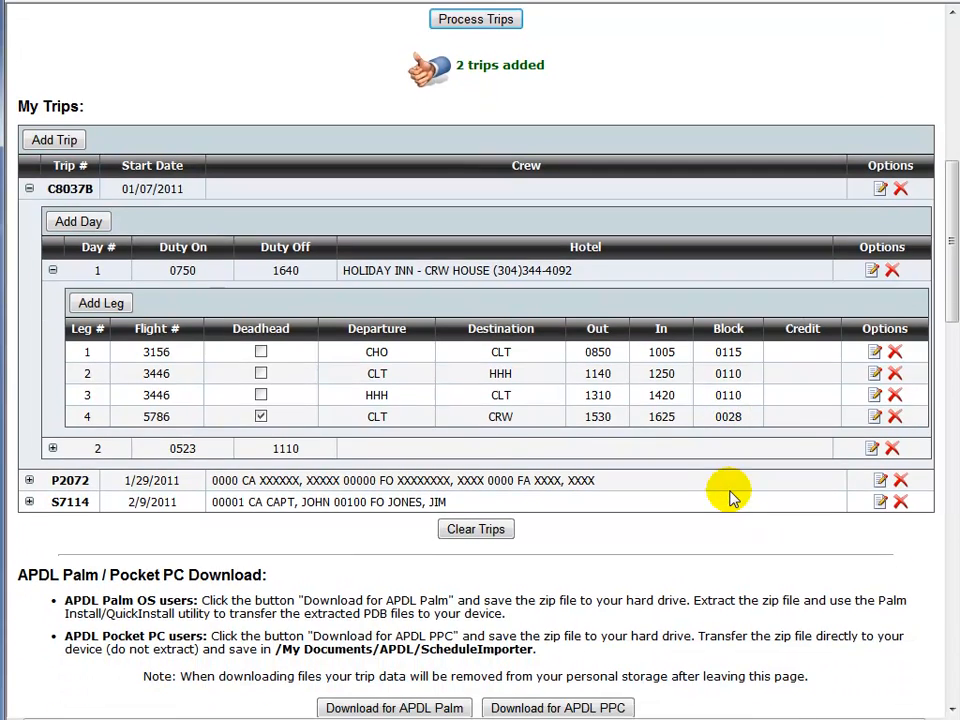
scroll(733, 498, "up", 1)
scroll(733, 498, "down", 1)
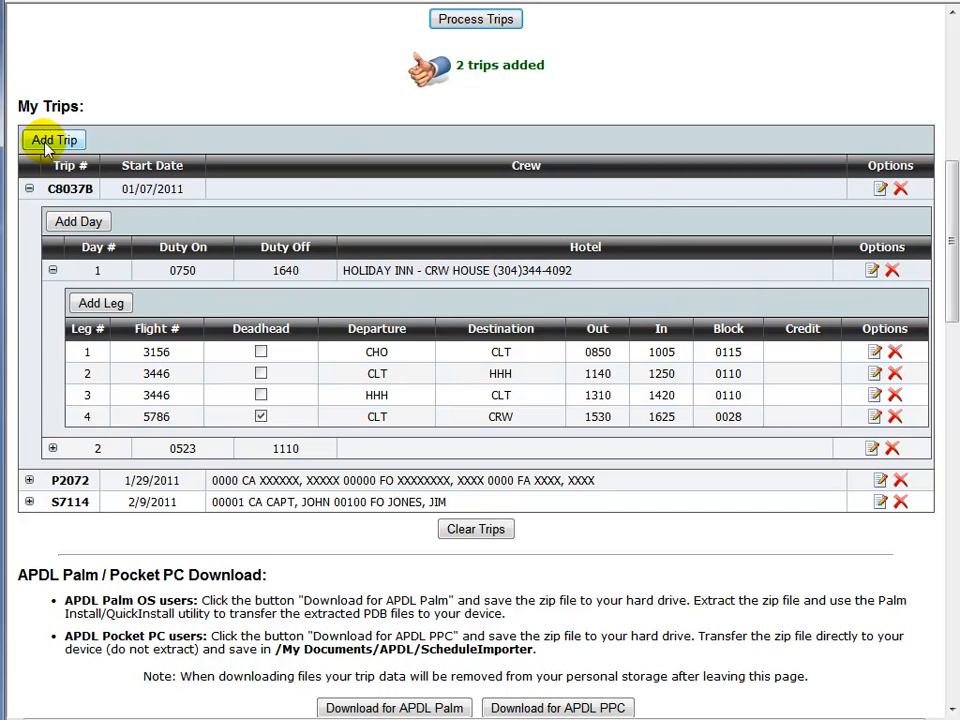
left_click(112, 303)
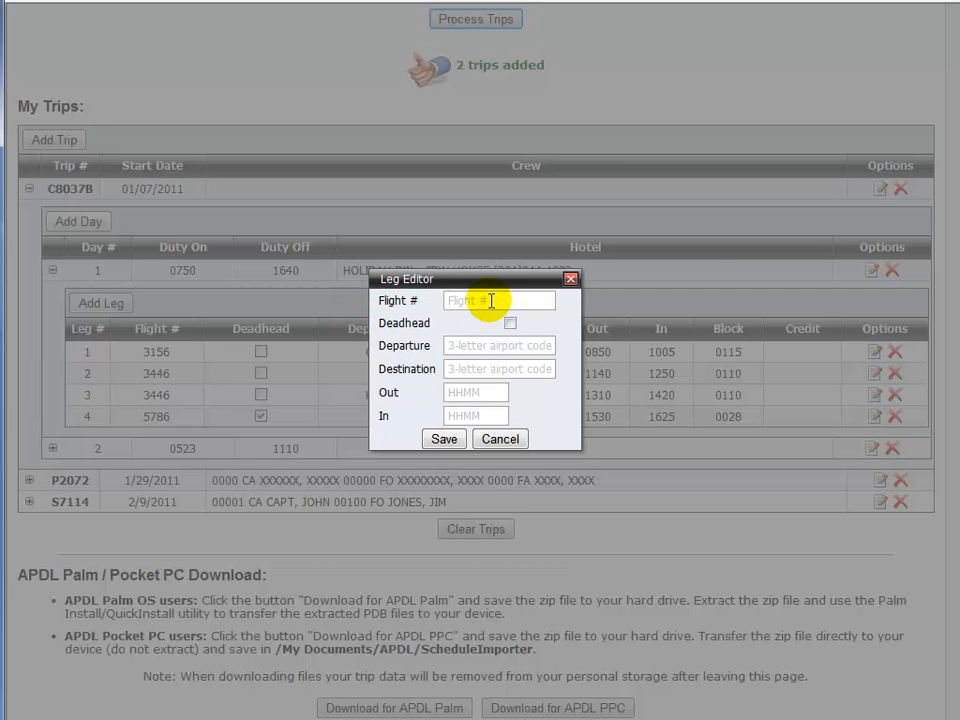
left_click(500, 440)
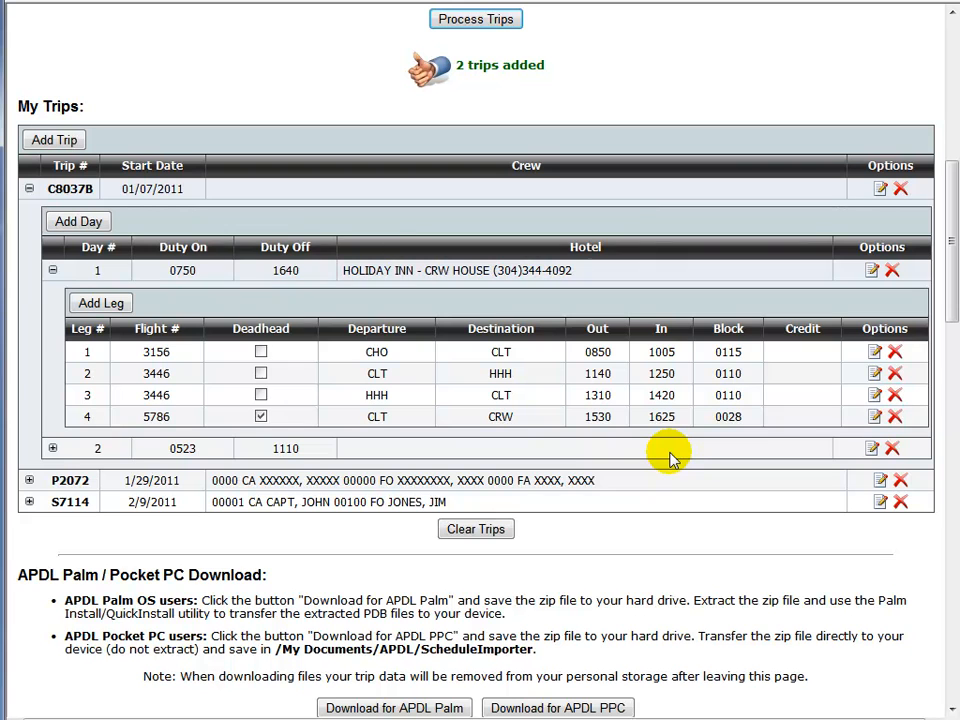
Check the trip data entry area, and expand day 2 of trip C8037B to compare its legs with day 1.
scroll(669, 459, "up", 4)
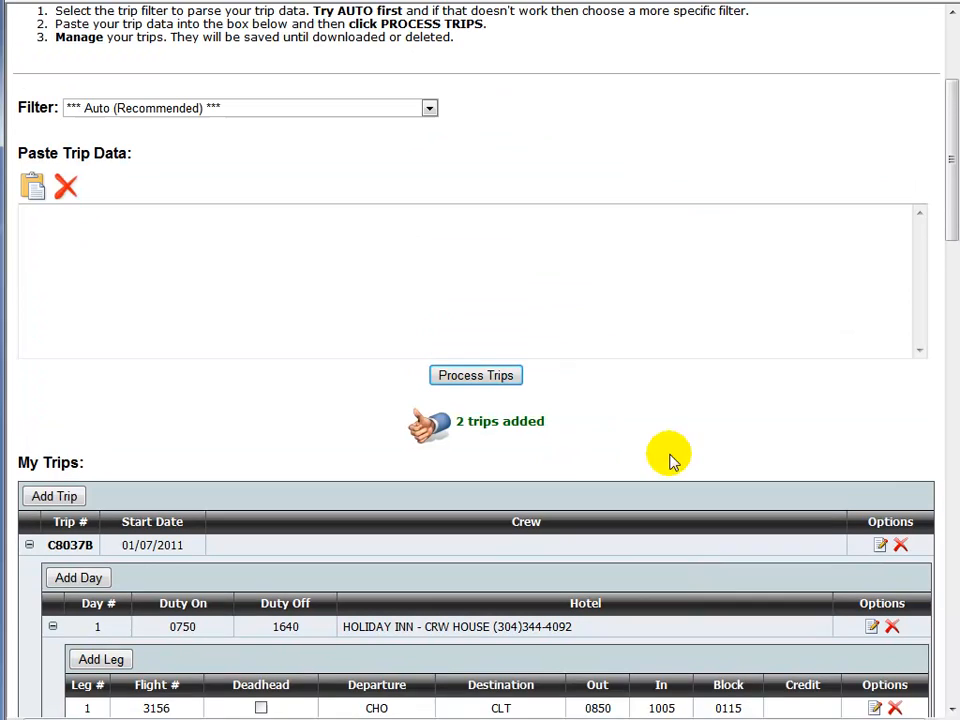
left_click(473, 307)
scroll(506, 364, "down", 3)
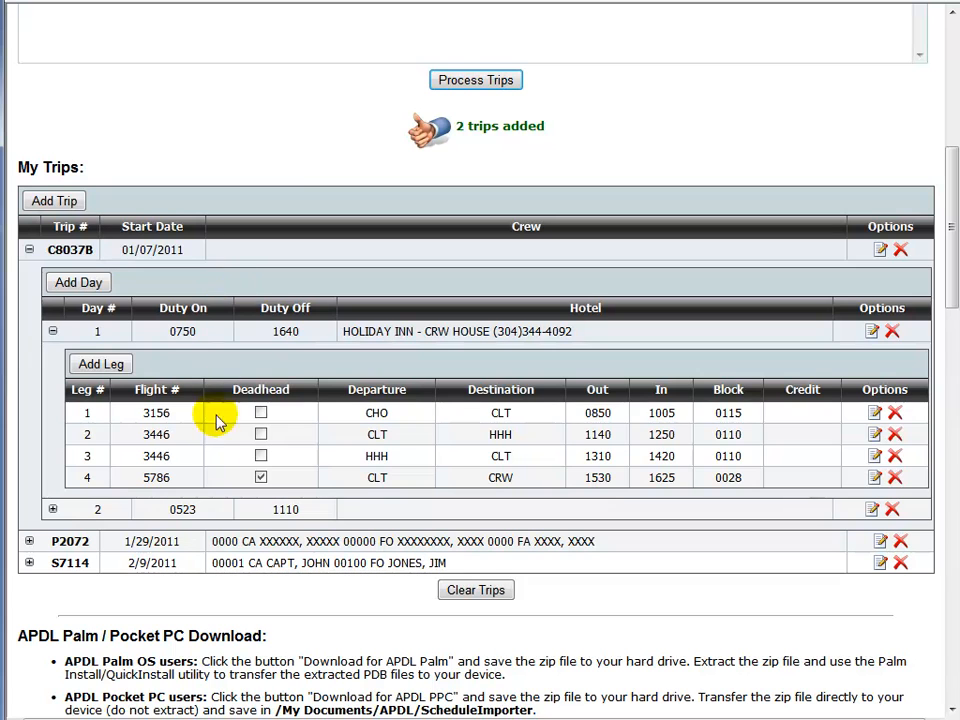
left_click(52, 331)
left_click(52, 331)
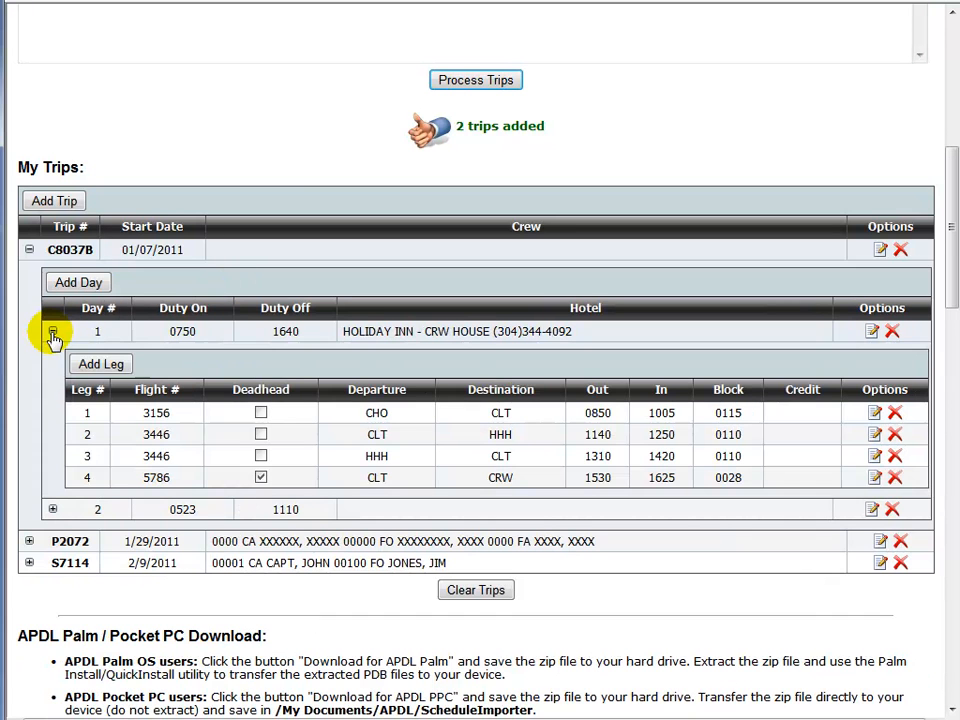
left_click(52, 509)
scroll(488, 482, "down", 1)
scroll(484, 483, "down", 2)
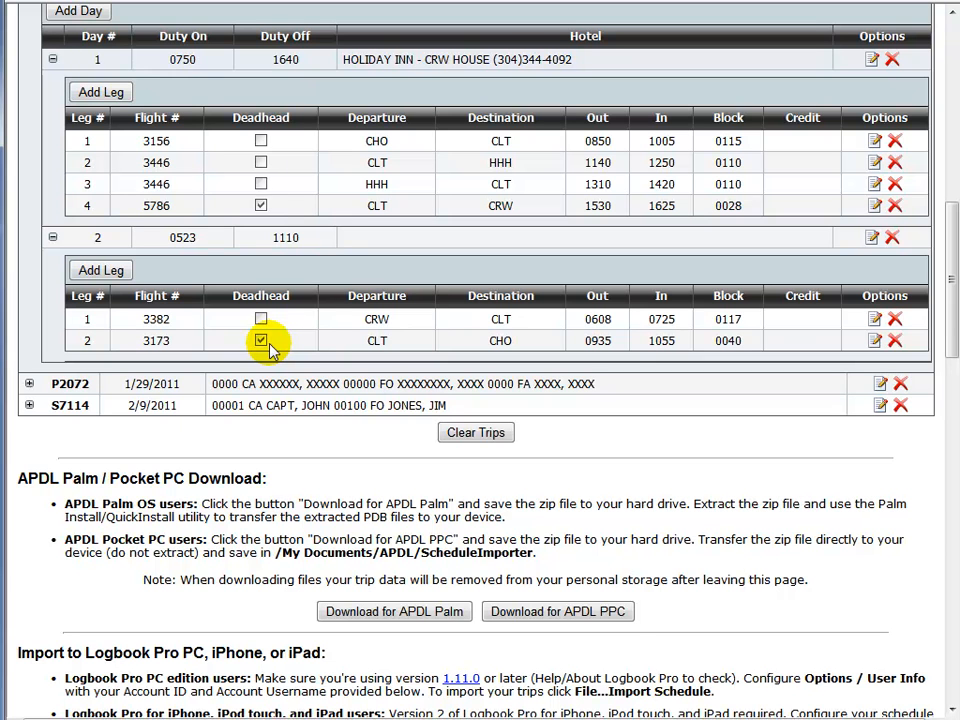
Remove the deadhead mark from flight 3173 on day 2 and save, and mark the leg as deadhead again and save.
left_click(873, 342)
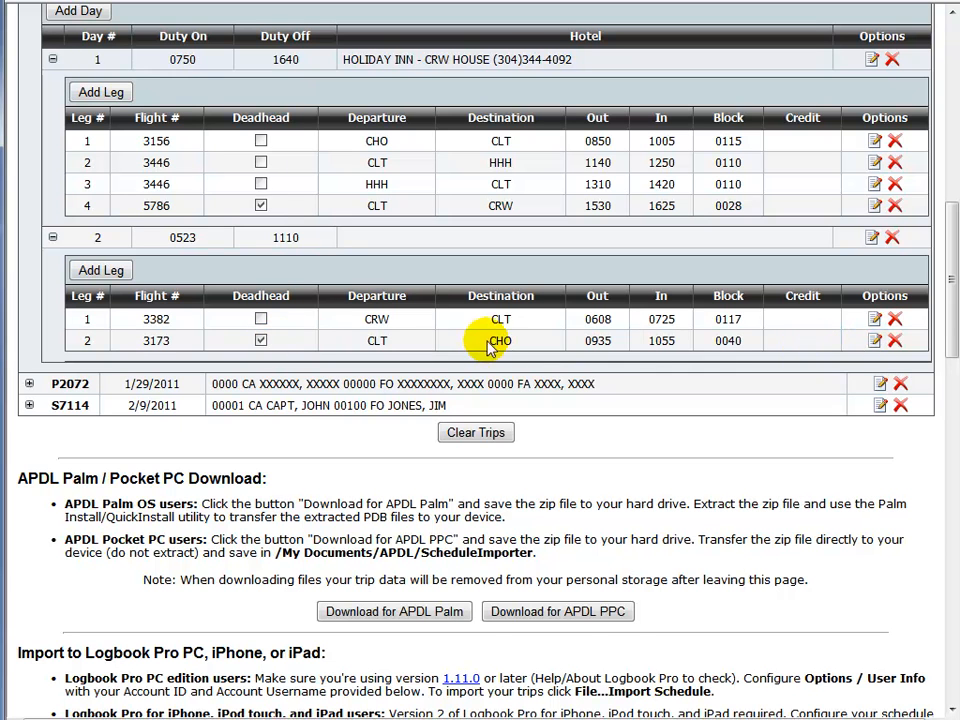
left_click(511, 323)
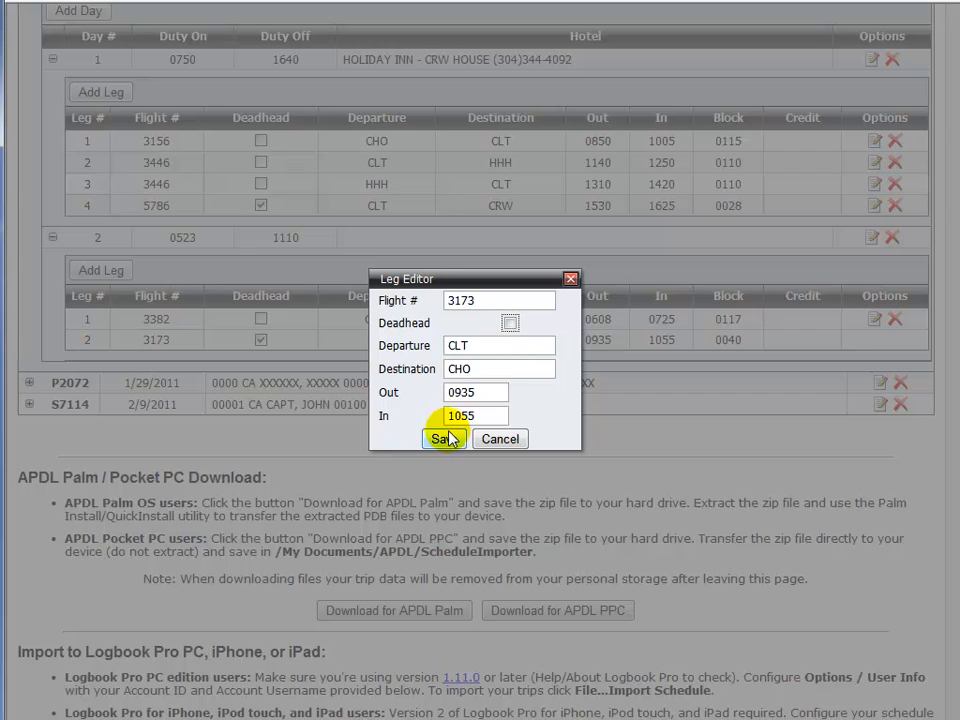
left_click(441, 438)
left_click(873, 340)
left_click(510, 323)
left_click(441, 438)
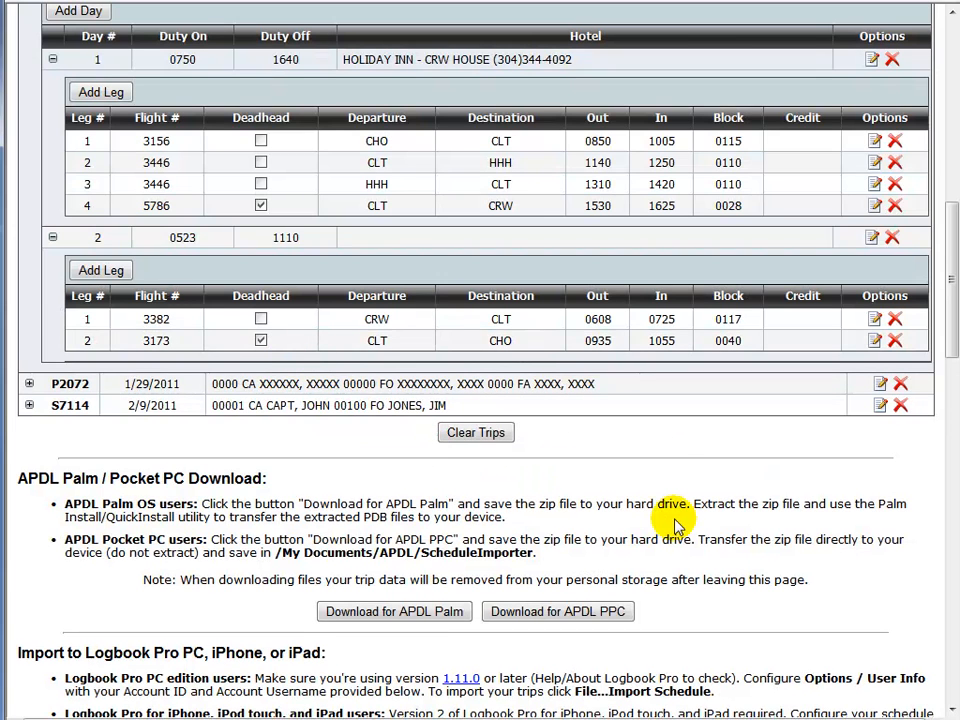
Review the trip list and the APDL Palm and Pocket PC download instructions, including the /My Documents/APDL/ScheduleImporter save folder.
scroll(676, 483, "down", 4)
scroll(611, 369, "up", 3)
scroll(676, 480, "up", 10)
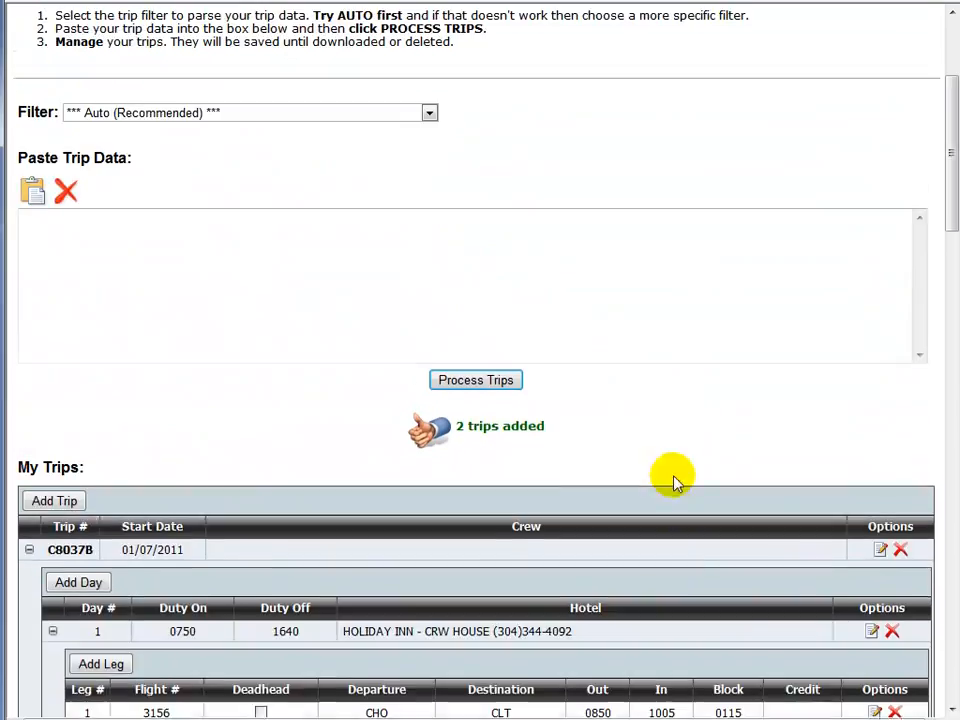
scroll(365, 440, "down", 1)
scroll(365, 440, "down", 4)
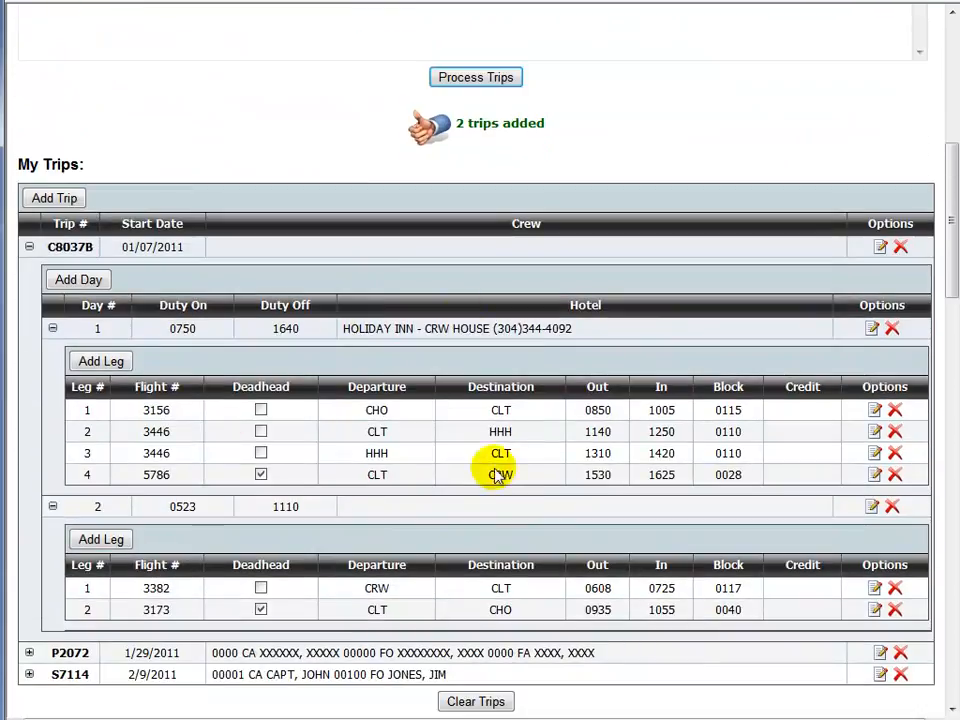
scroll(536, 471, "down", 5)
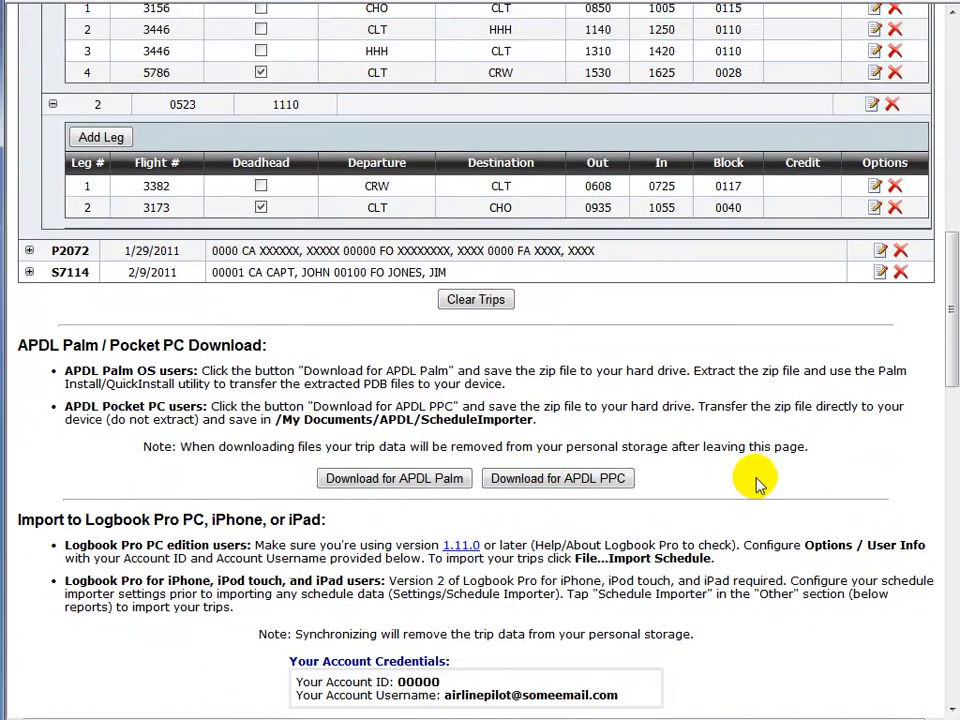
scroll(754, 499, "down", 3)
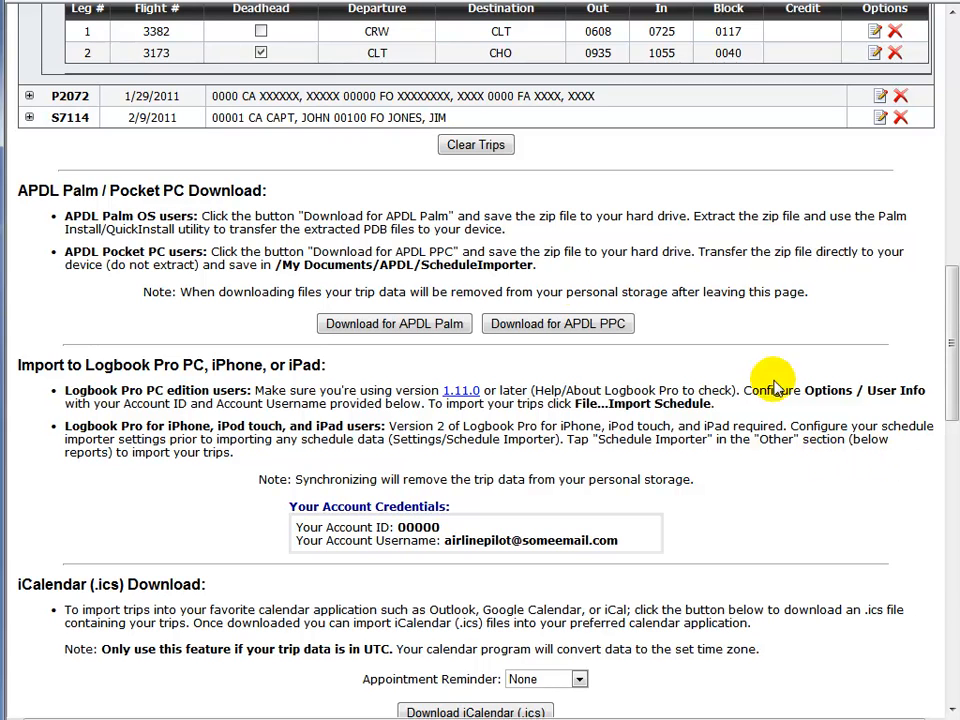
left_click_drag(303, 265, 528, 264)
left_click_drag(365, 267, 284, 266)
left_click(628, 281)
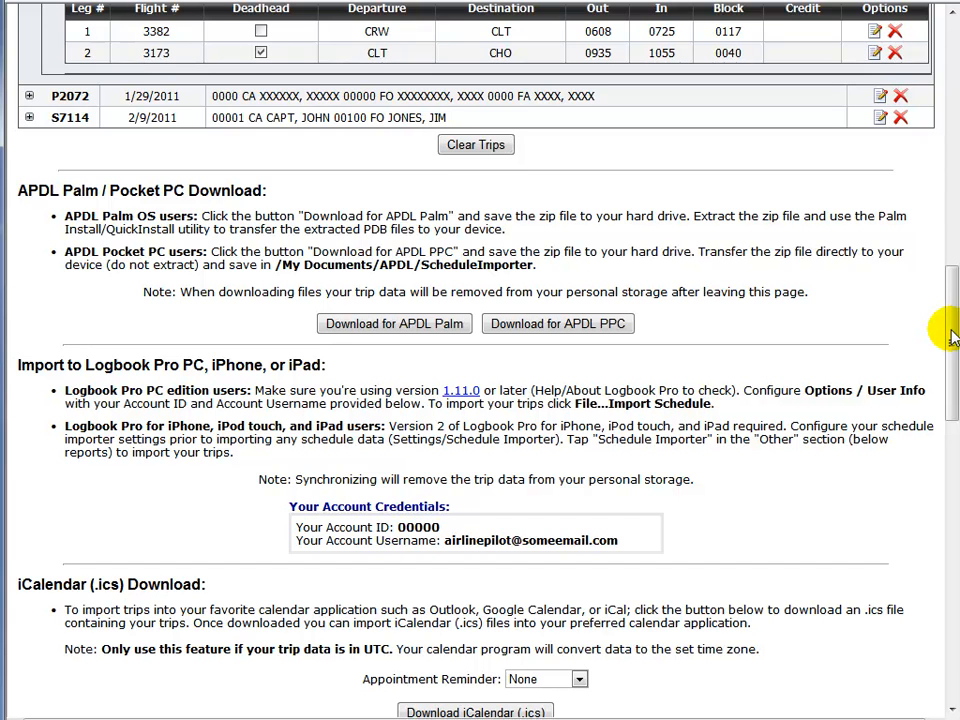
Read the Logbook Pro PC edition import instructions, highlighting the File...Import Schedule command.
left_click_drag(950, 334, 939, 381)
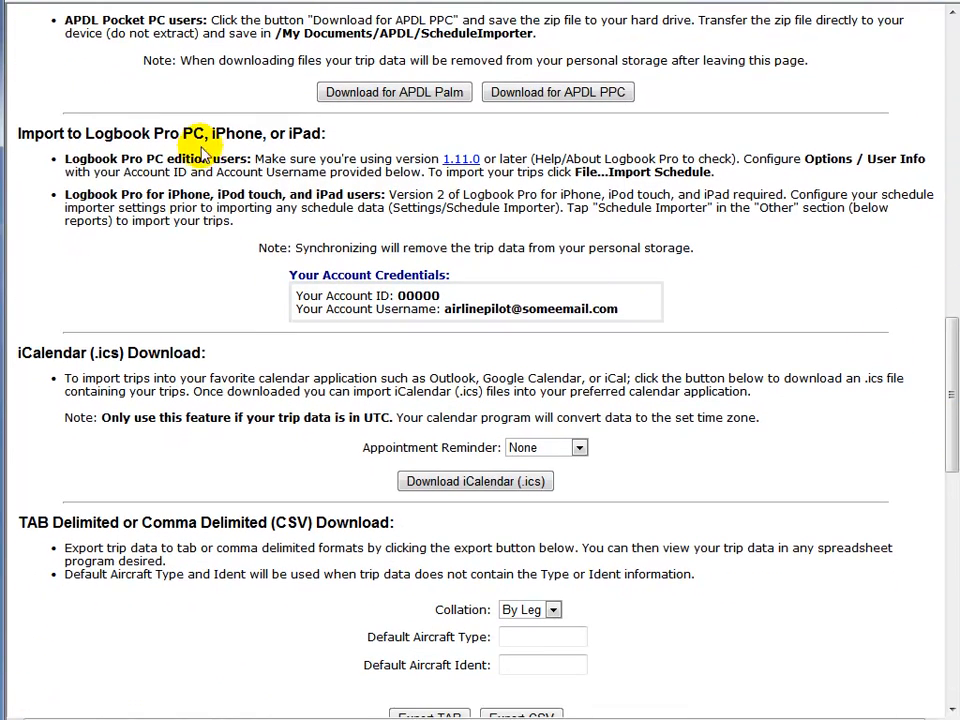
left_click_drag(203, 132, 119, 133)
left_click(157, 129)
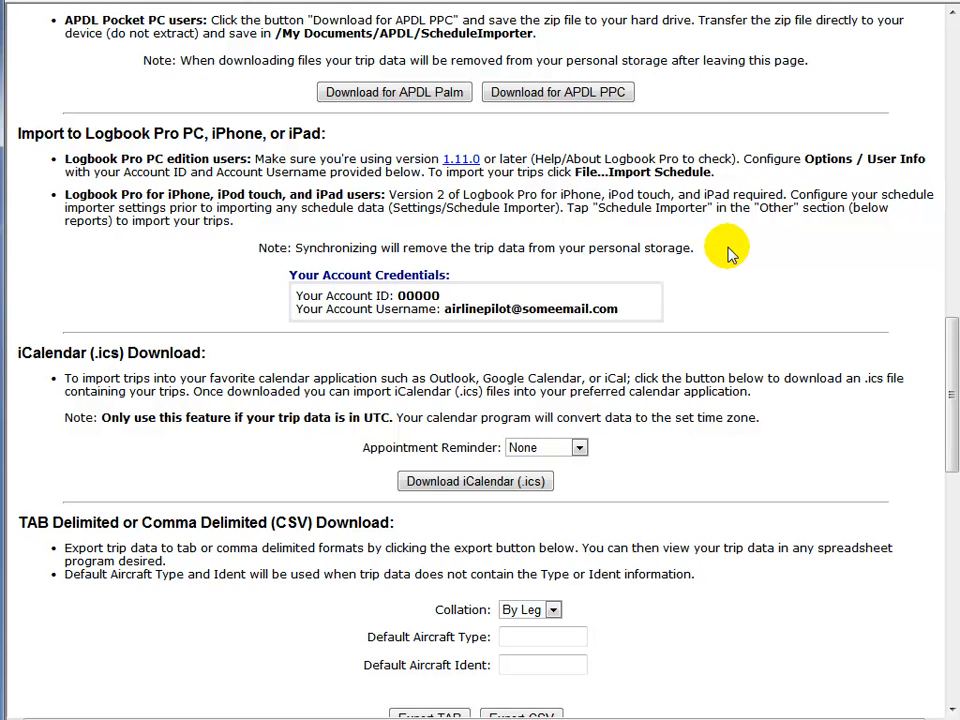
double_click(578, 170)
left_click_drag(576, 166, 677, 172)
left_click(669, 175)
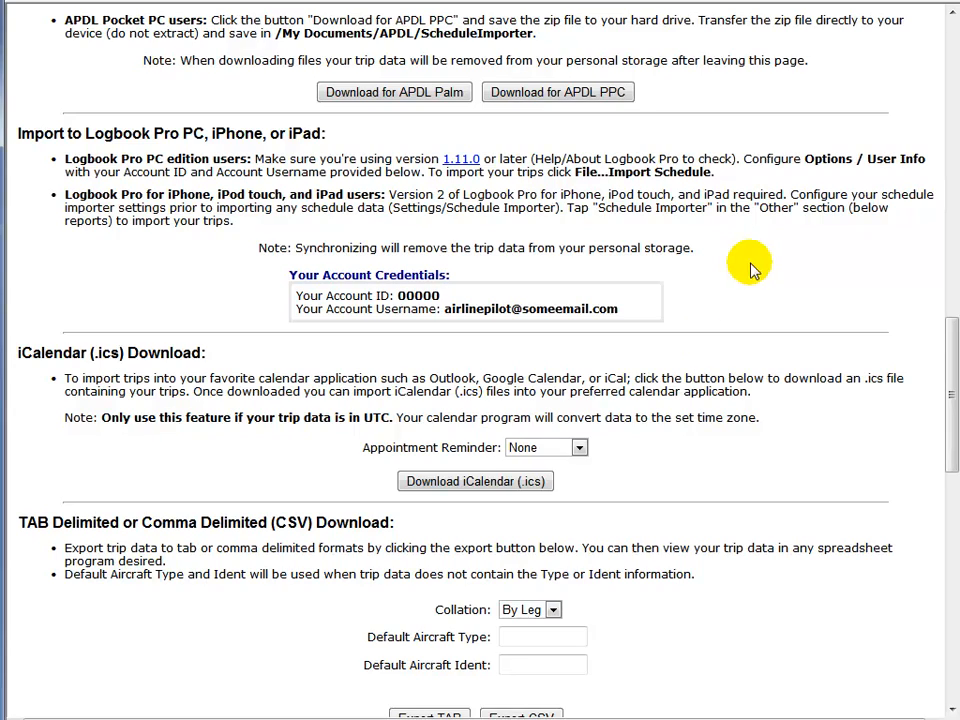
Check the trip list again and read the Logbook Pro import instructions for iPhone, iPod touch and iPad.
scroll(681, 360, "up", 6)
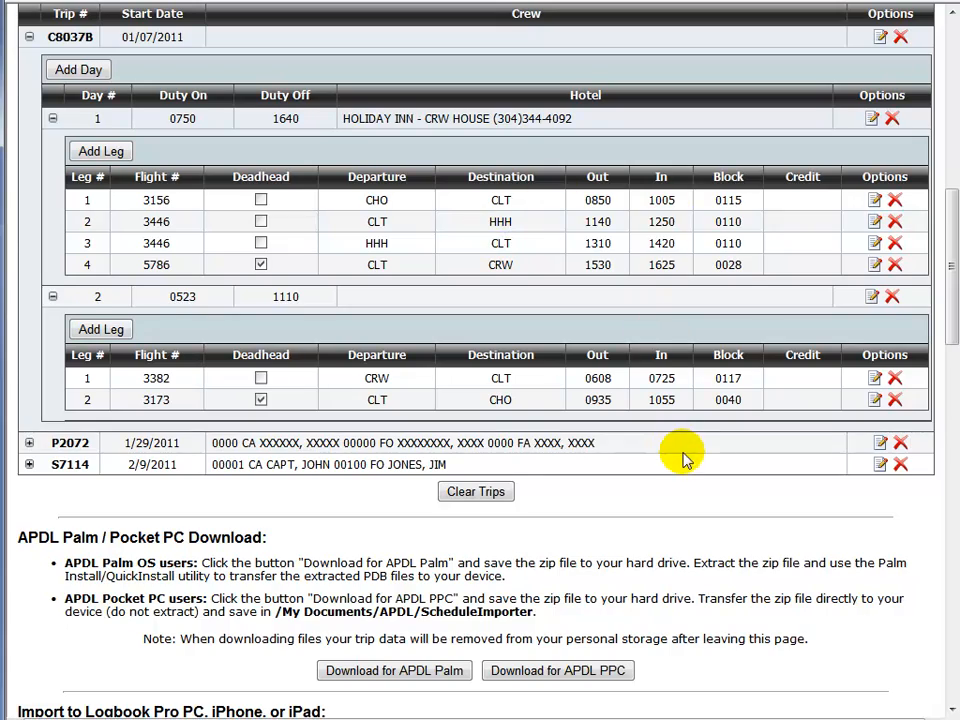
scroll(650, 490, "down", 6)
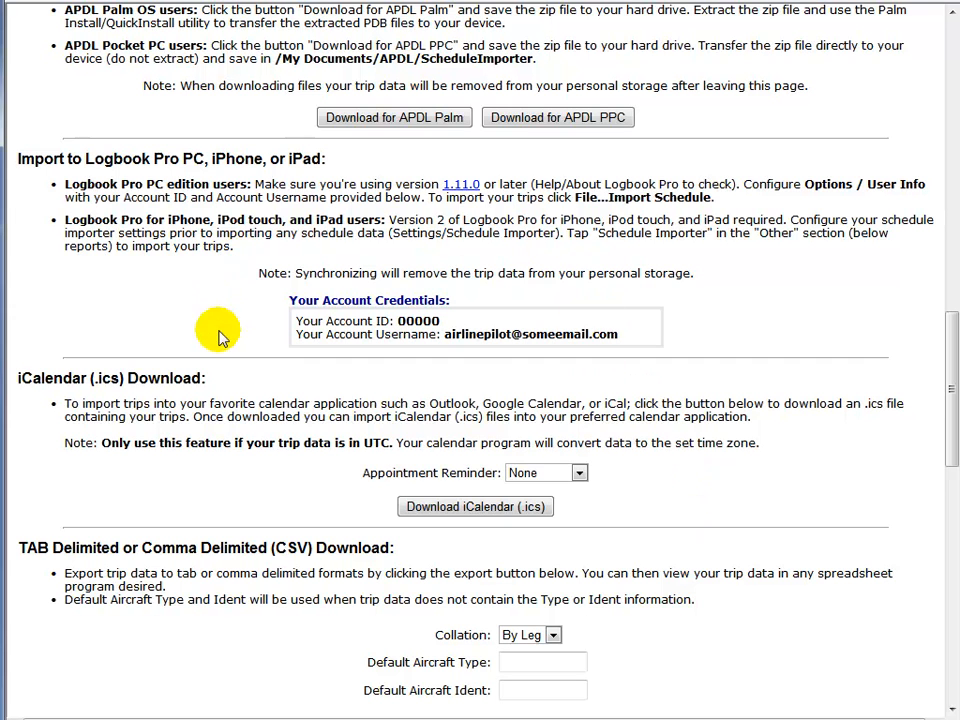
left_click_drag(160, 220, 345, 214)
left_click(363, 214)
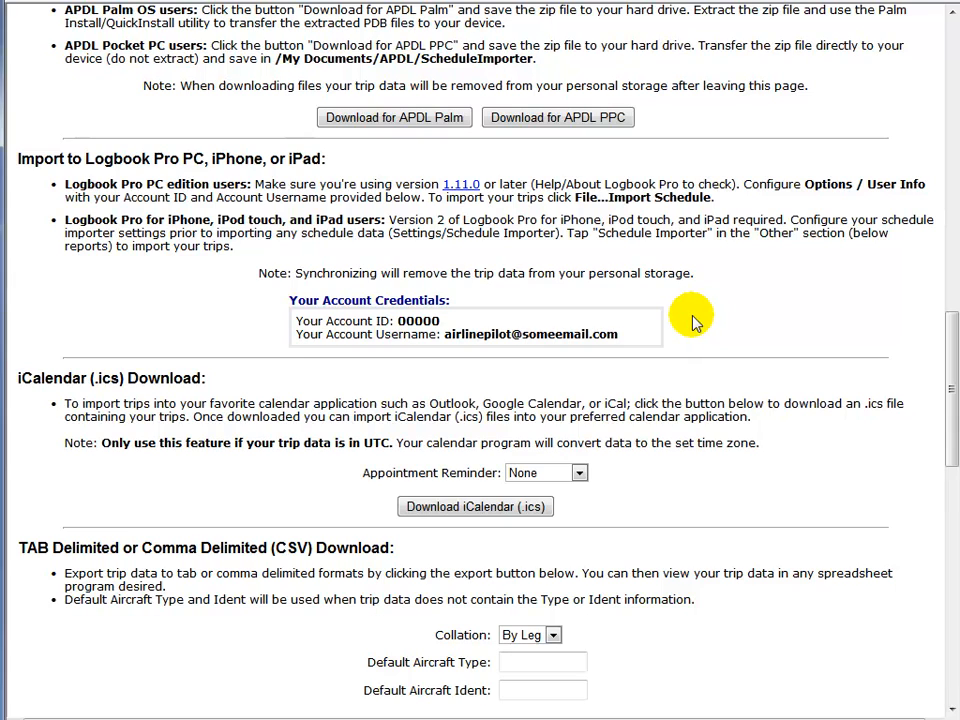
Set the appointment reminder for the iCalendar (.ics) download to 2 Hours.
scroll(693, 310, "down", 2)
scroll(697, 312, "down", 2)
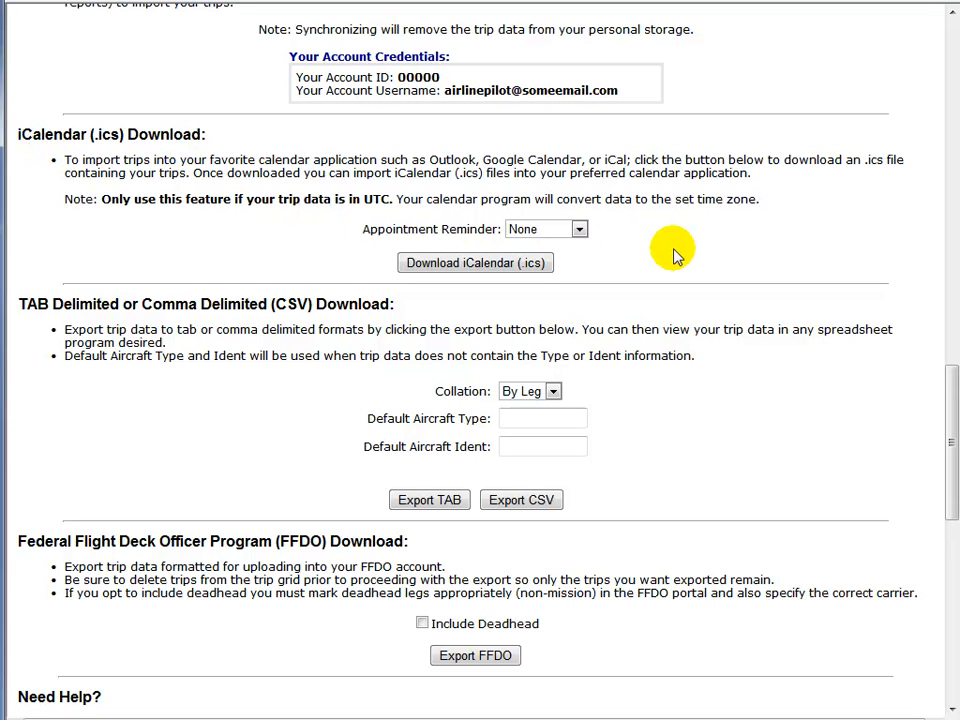
left_click(578, 229)
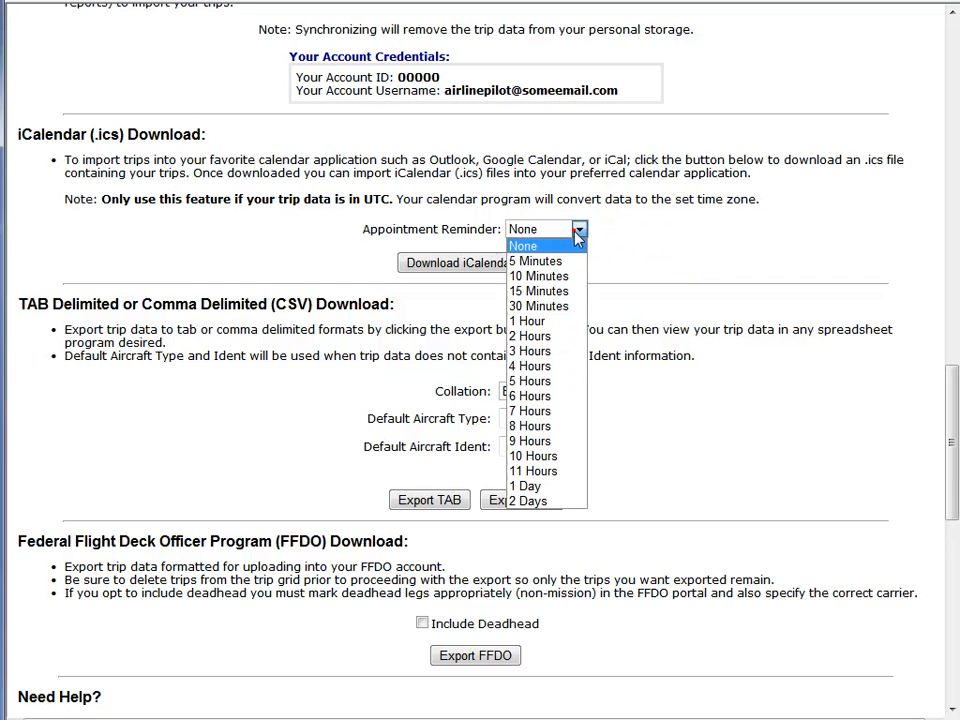
left_click(572, 336)
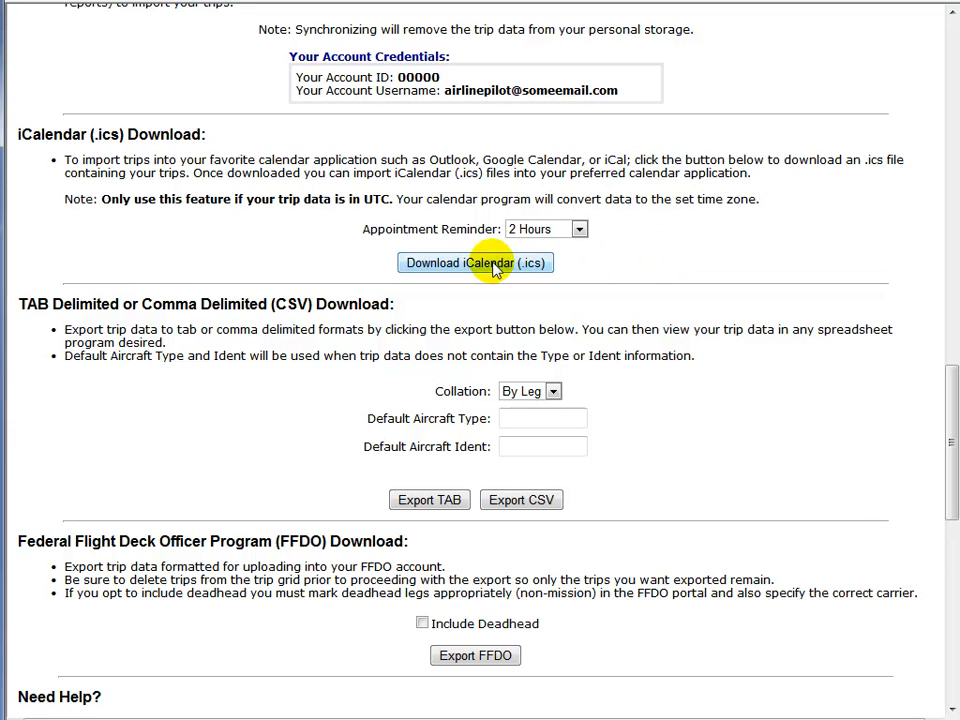
Review the iCalendar (.ics) download section against the trip list, highlighting the note about using it only for UTC trip data.
left_click(662, 252)
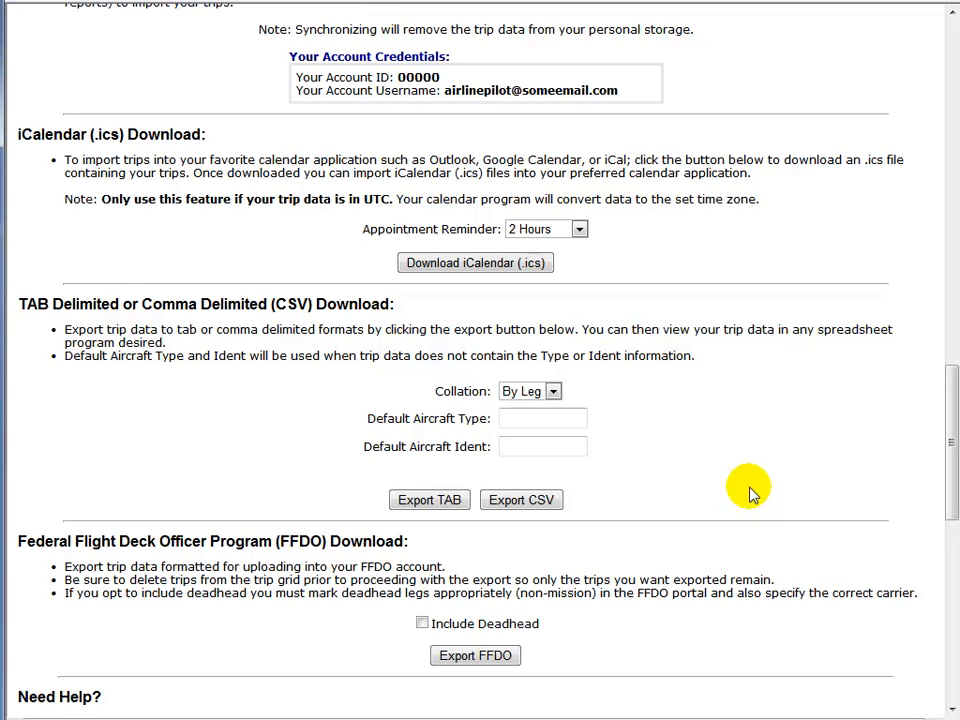
scroll(753, 490, "down", 1)
scroll(753, 490, "up", 2)
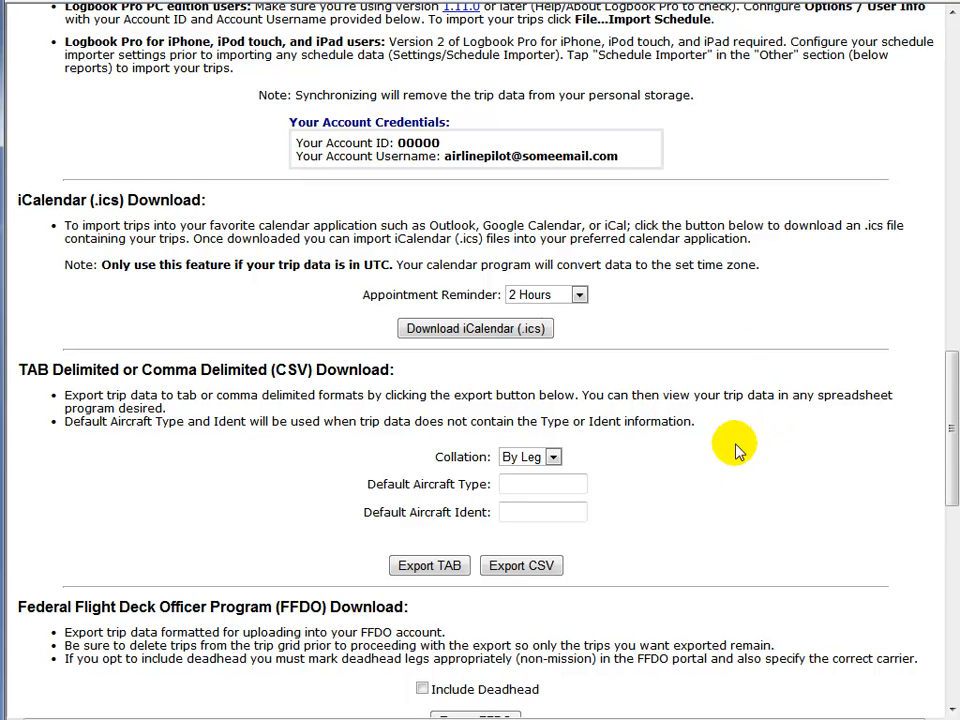
scroll(735, 450, "up", 8)
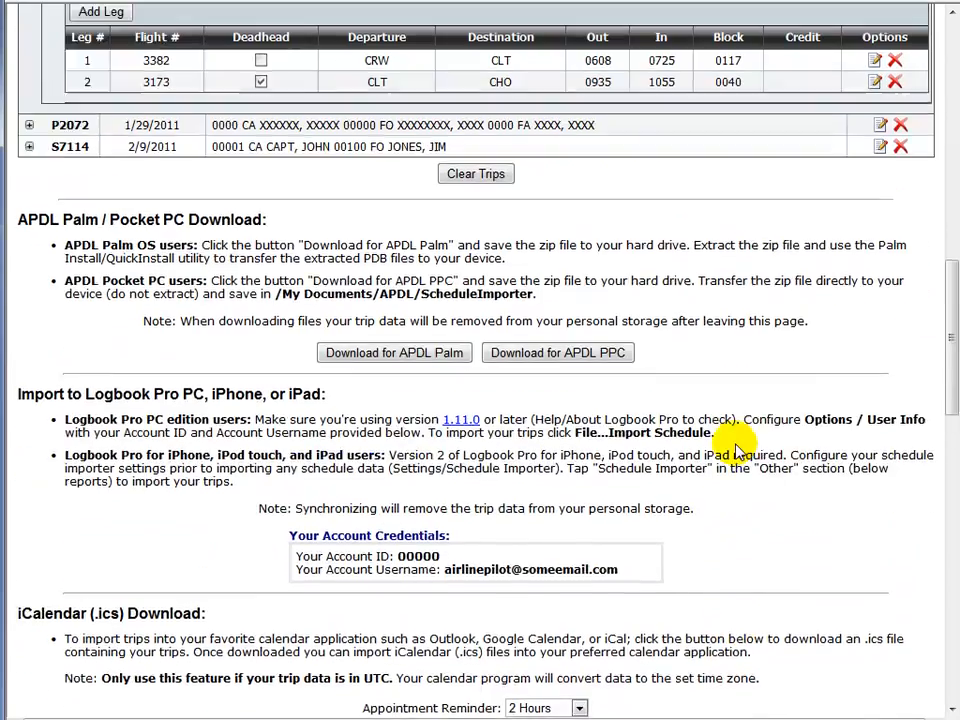
scroll(735, 450, "up", 5)
scroll(735, 450, "down", 8)
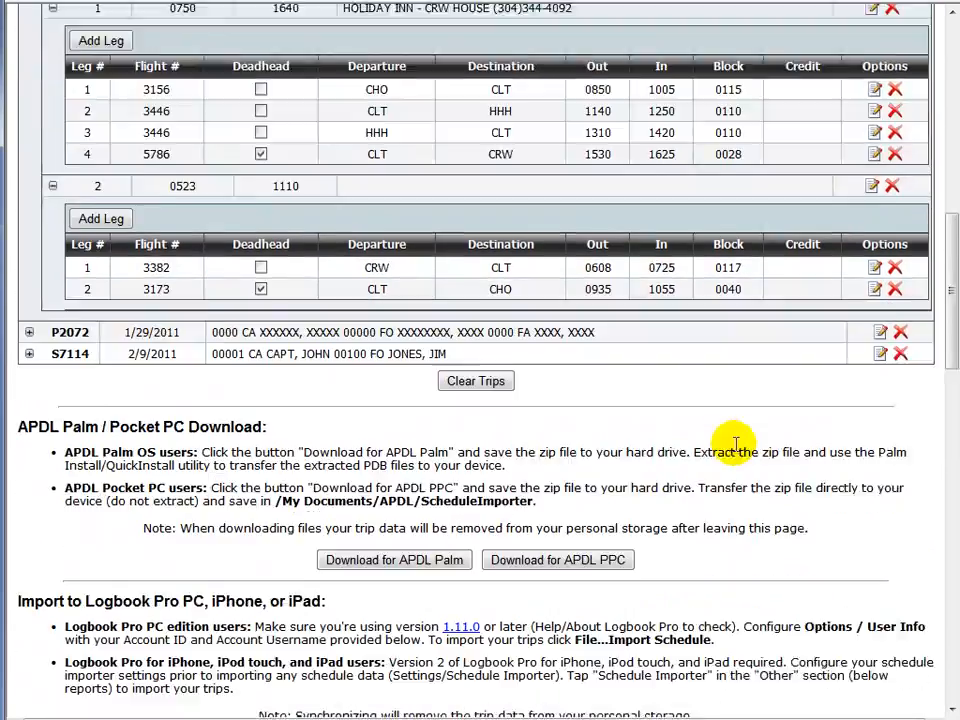
scroll(735, 450, "down", 3)
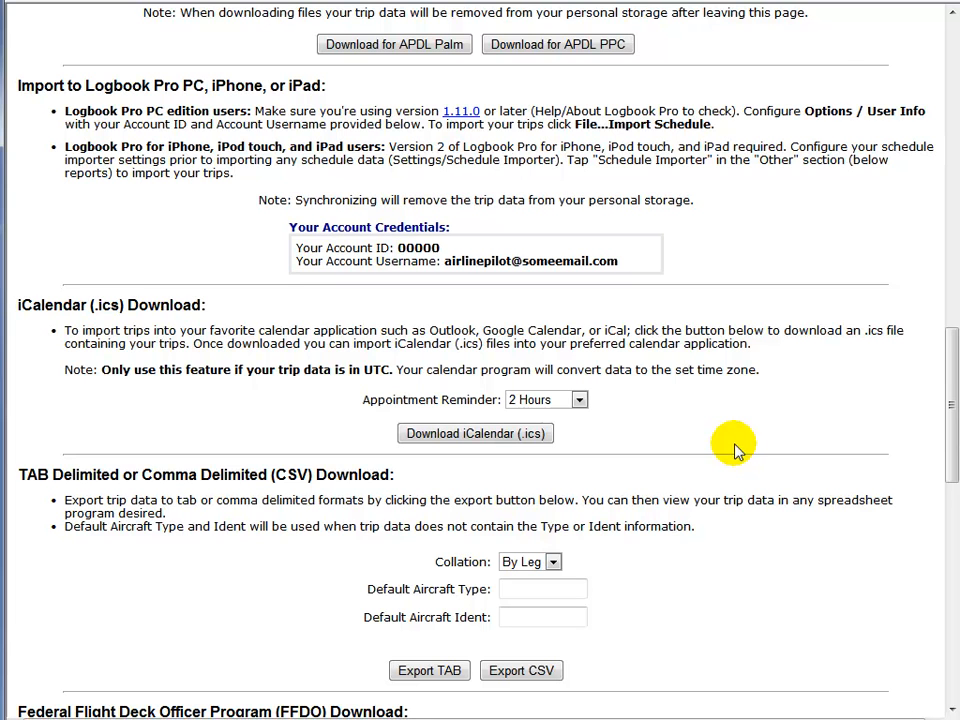
scroll(735, 450, "down", 1)
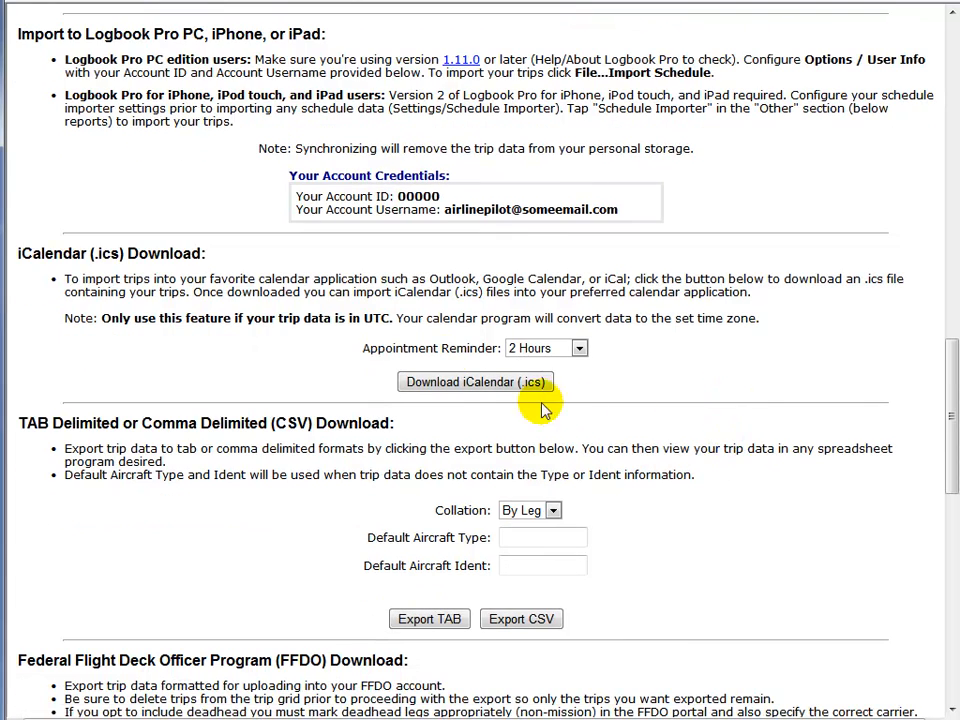
left_click_drag(390, 318, 130, 314)
left_click(128, 317)
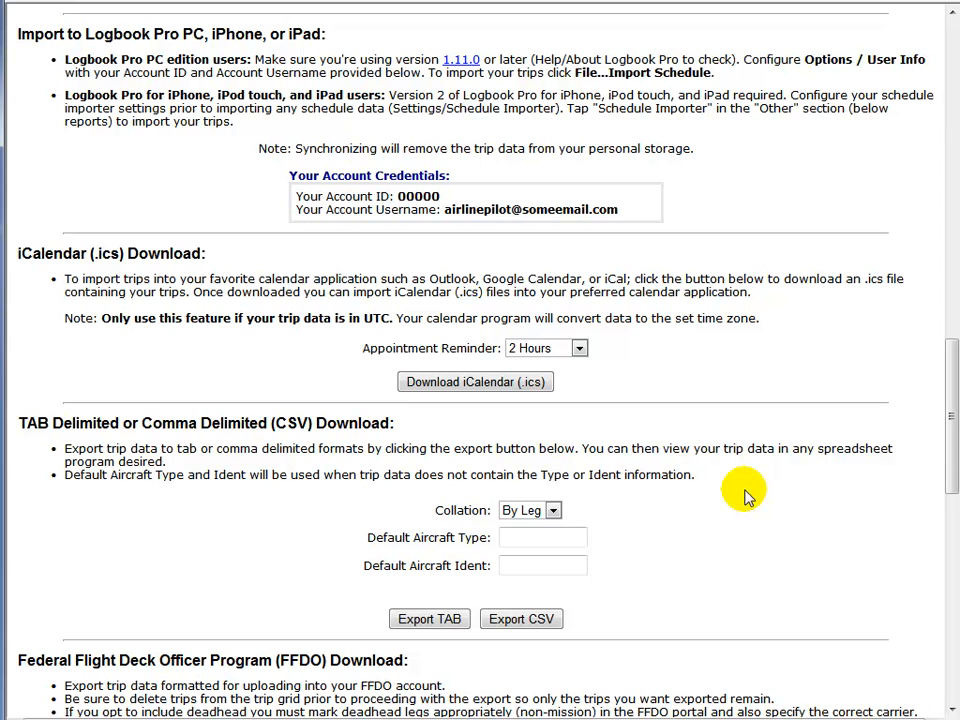
Read the TAB Delimited or Comma Delimited (CSV) download instructions, highlighting the section heading.
scroll(790, 505, "down", 2)
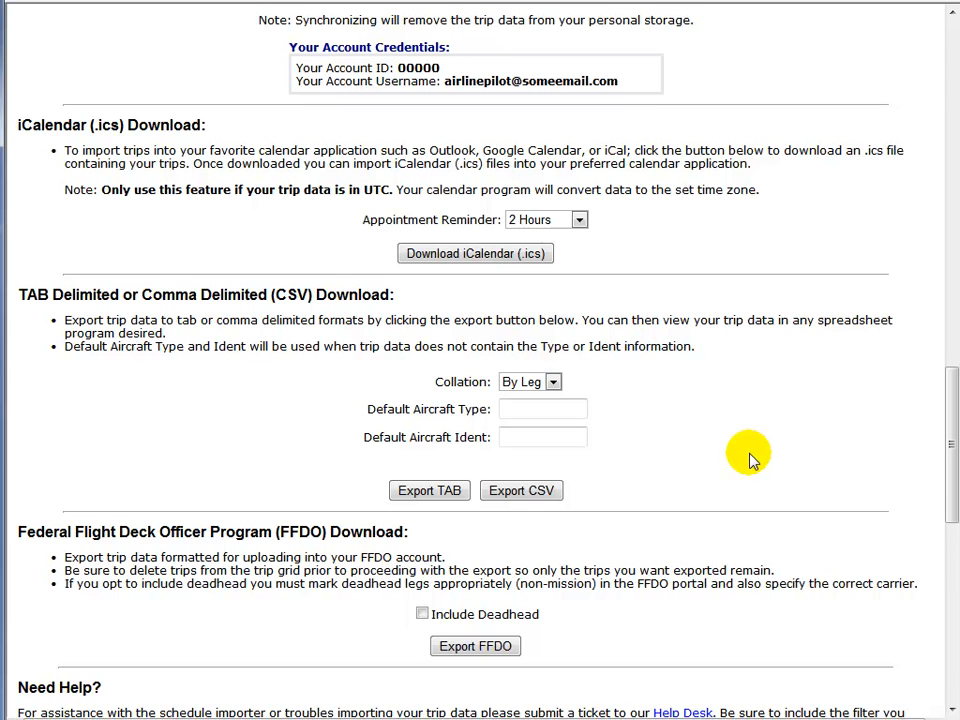
left_click(694, 338)
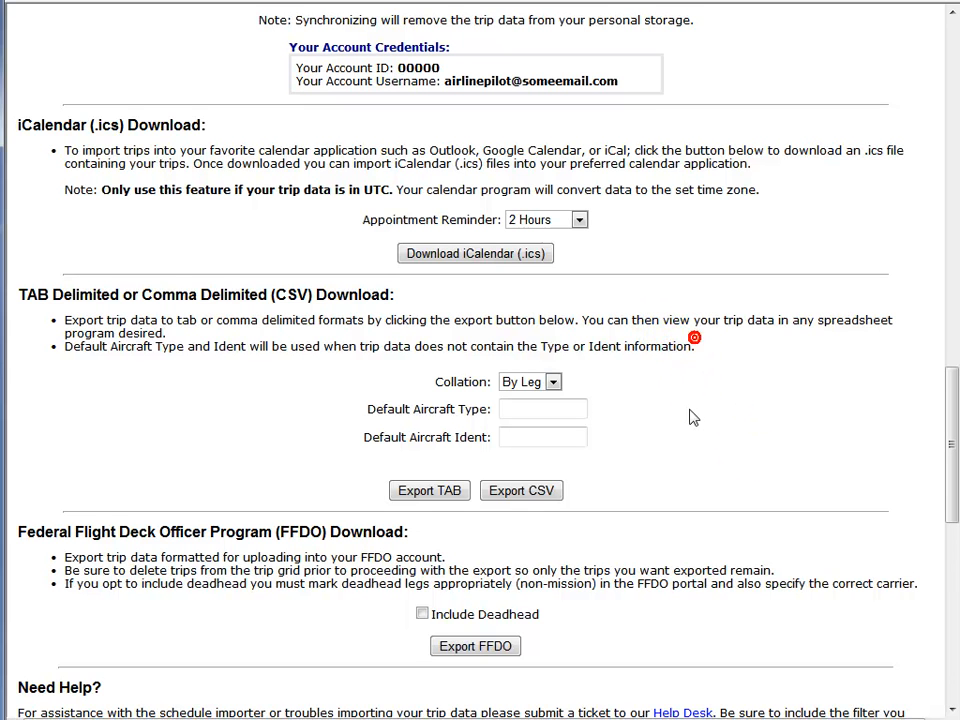
scroll(689, 417, "down", 2)
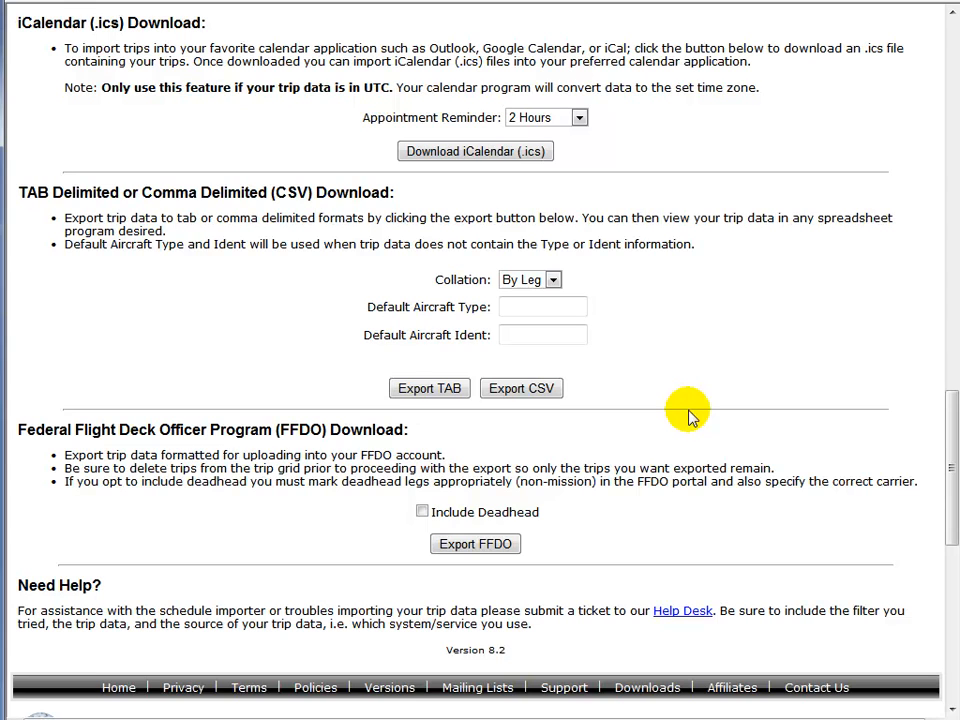
left_click(647, 276)
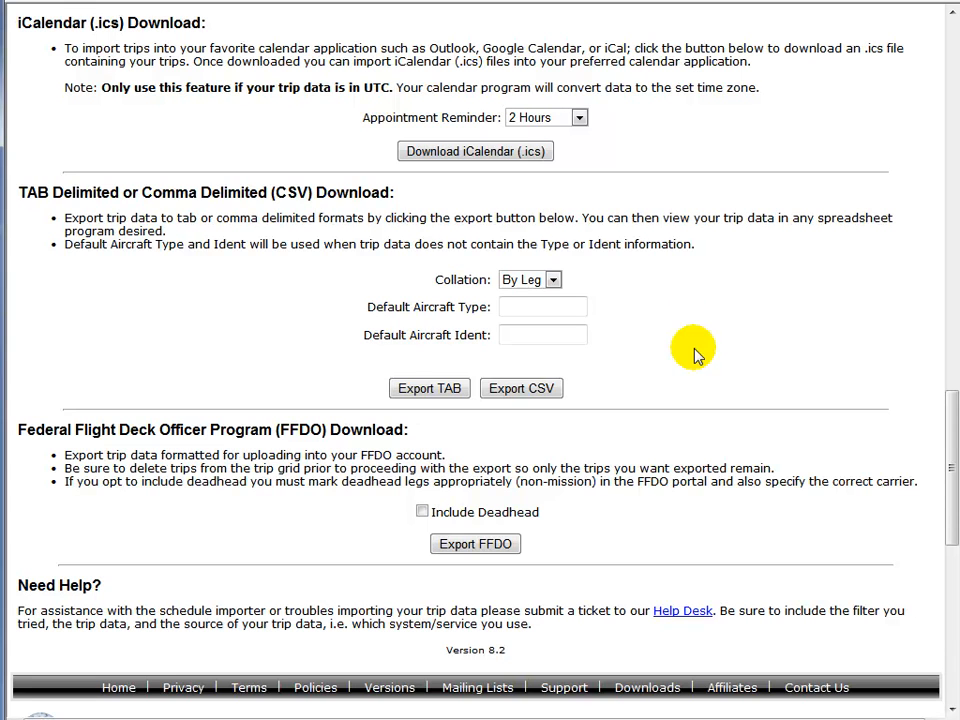
left_click_drag(392, 191, 50, 192)
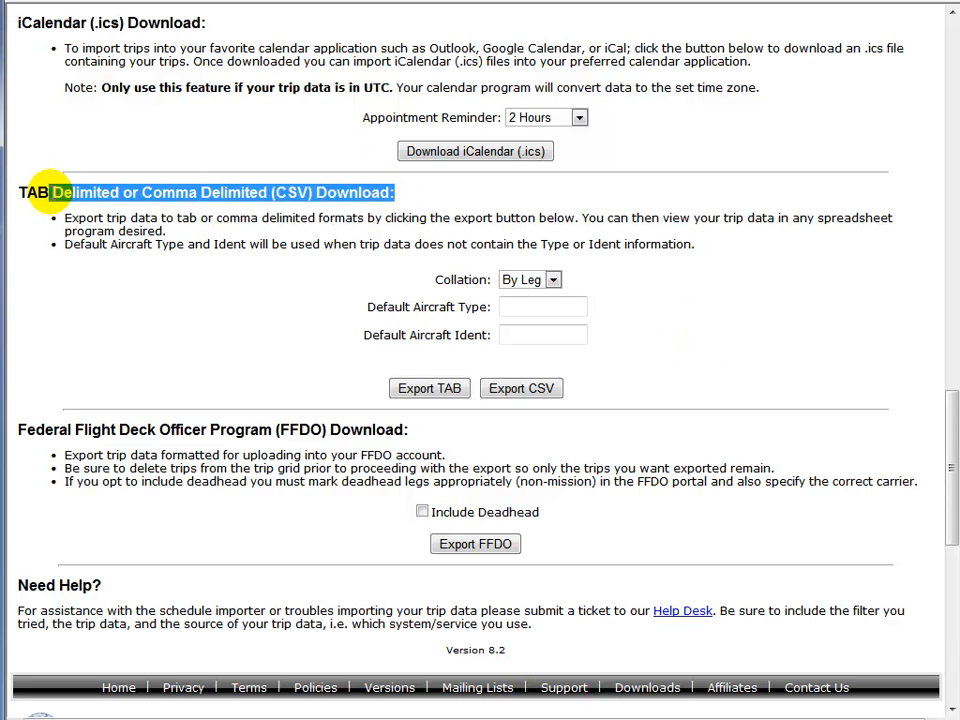
left_click(47, 192)
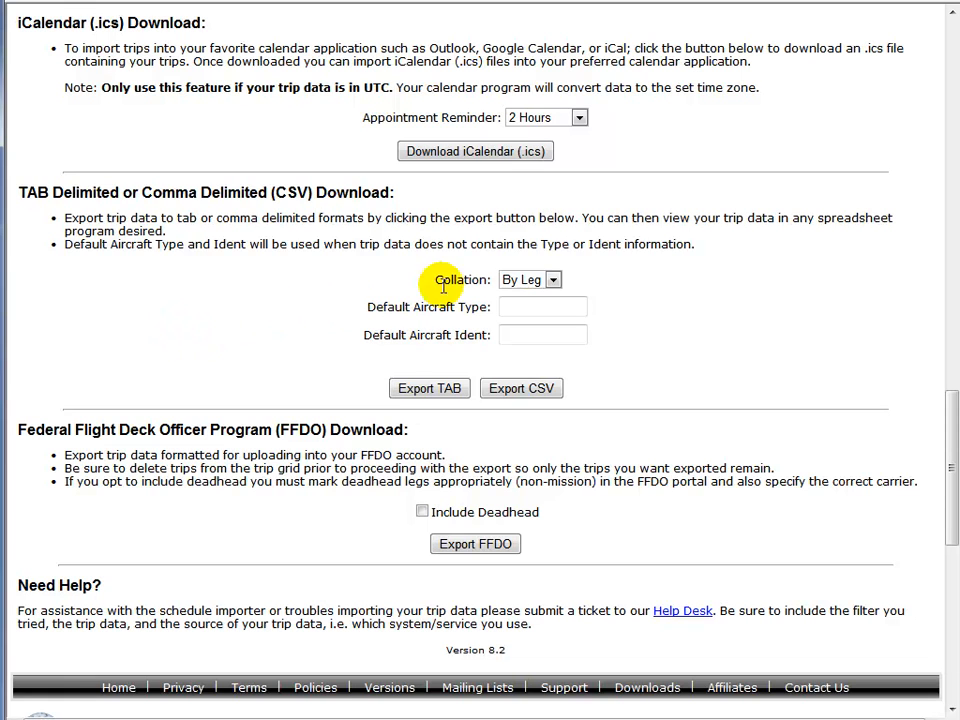
left_click(697, 243)
Switch the TAB/CSV export collation to By Day, and set it back to By Leg.
left_click(552, 280)
left_click(552, 280)
left_click(552, 280)
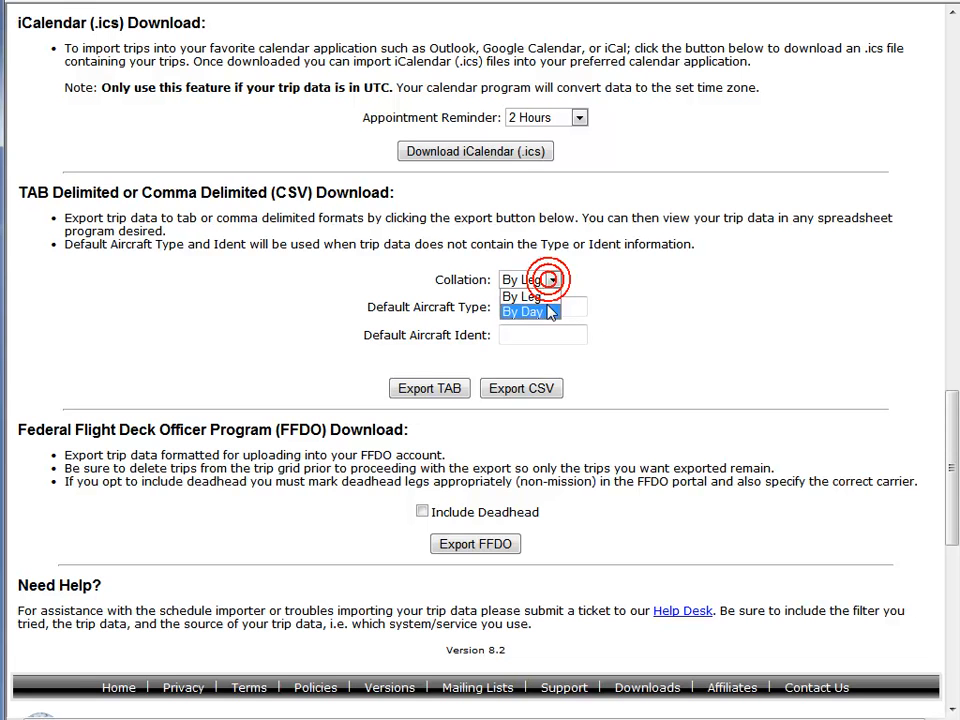
left_click(549, 313)
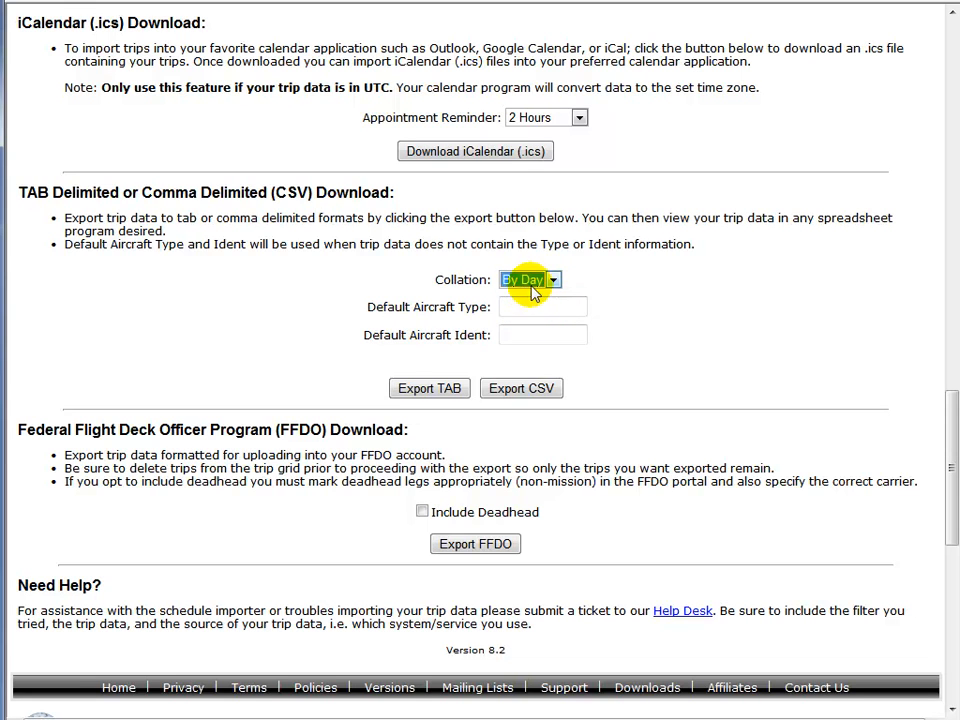
left_click(552, 281)
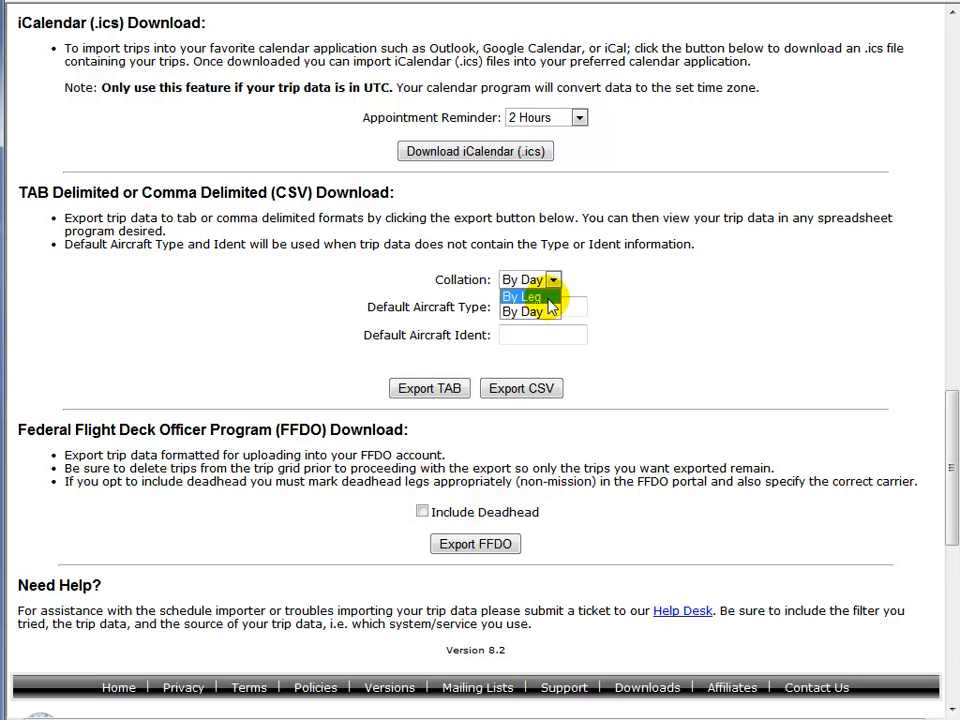
left_click(540, 297)
Examine the empty Default Aircraft Type and Default Aircraft Ident fields of the TAB/CSV export.
left_click(536, 307)
left_click(552, 335)
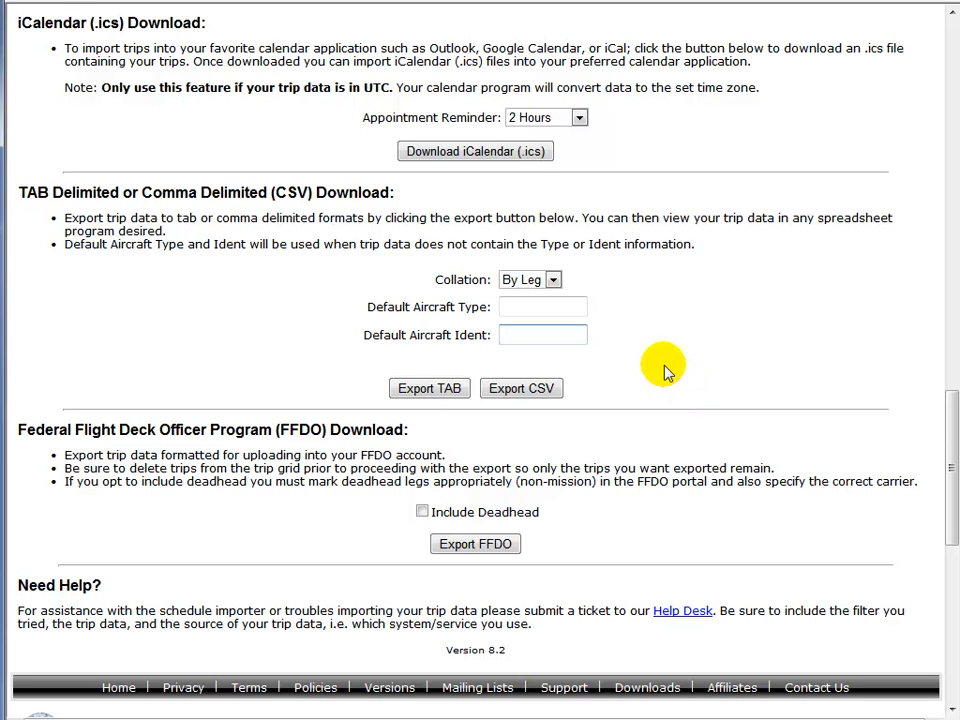
left_click(551, 333)
left_click(552, 309)
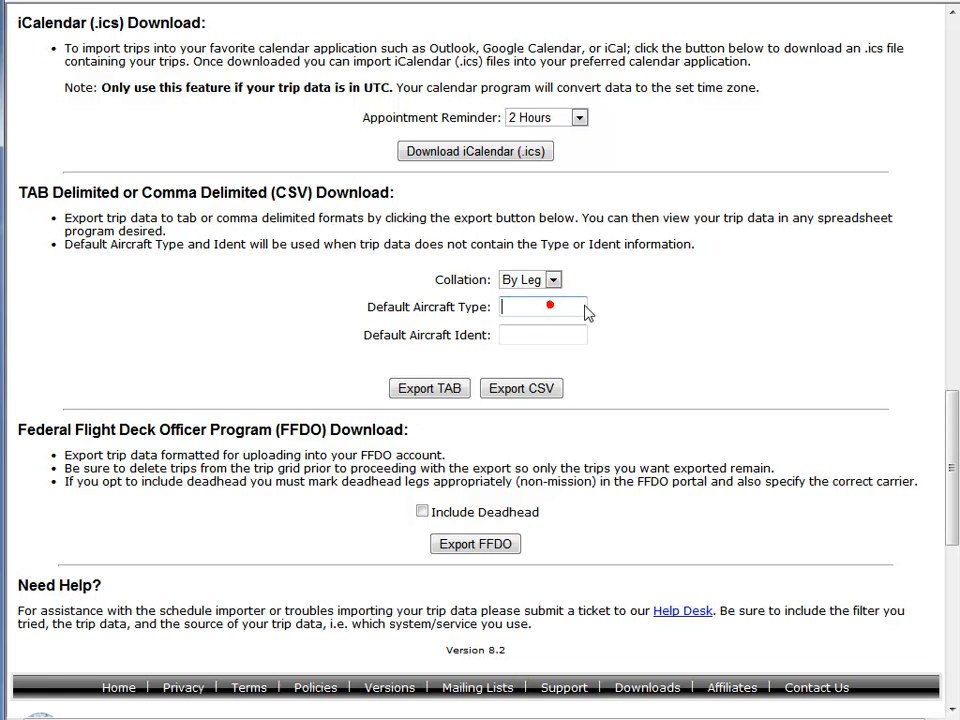
left_click(535, 307)
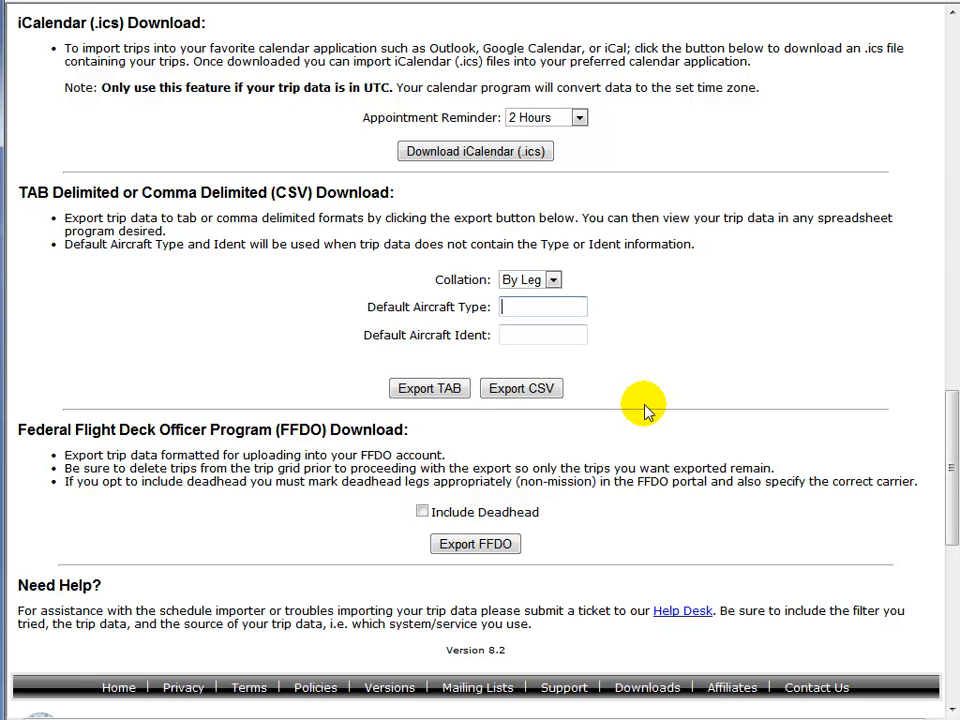
left_click(530, 309)
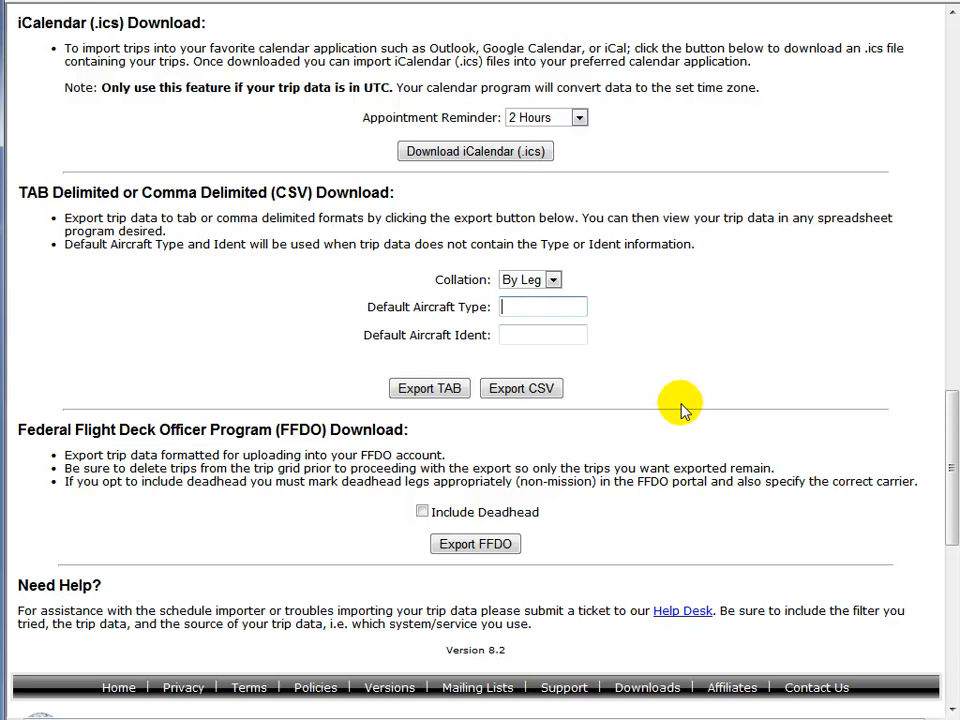
left_click(542, 335)
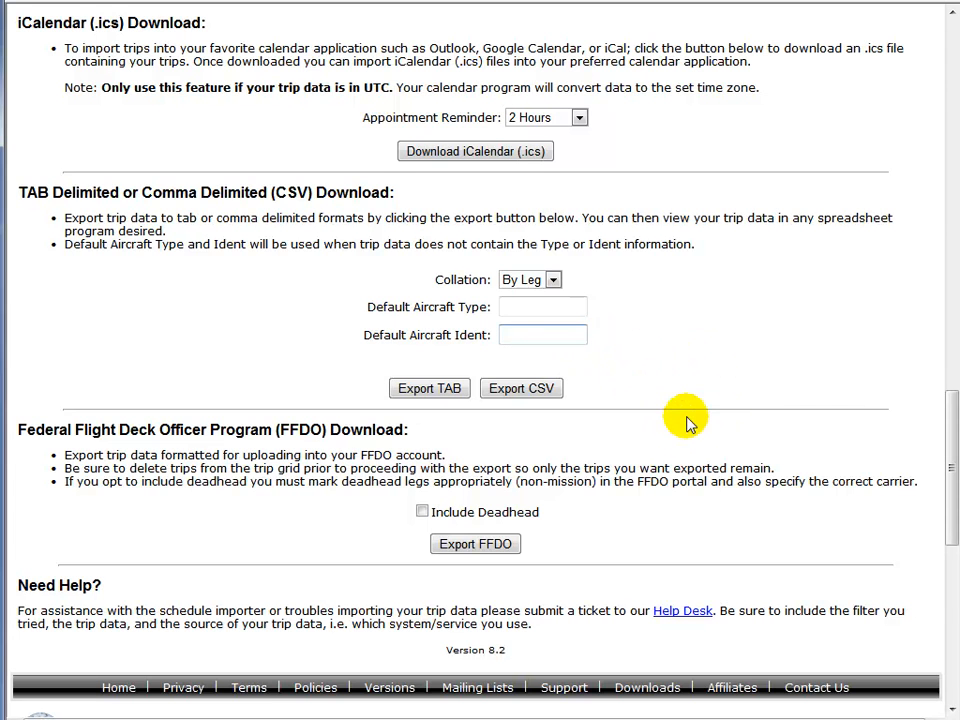
Turn on Include Deadhead for the FFDO export, and turn it off again.
scroll(688, 423, "down", 3)
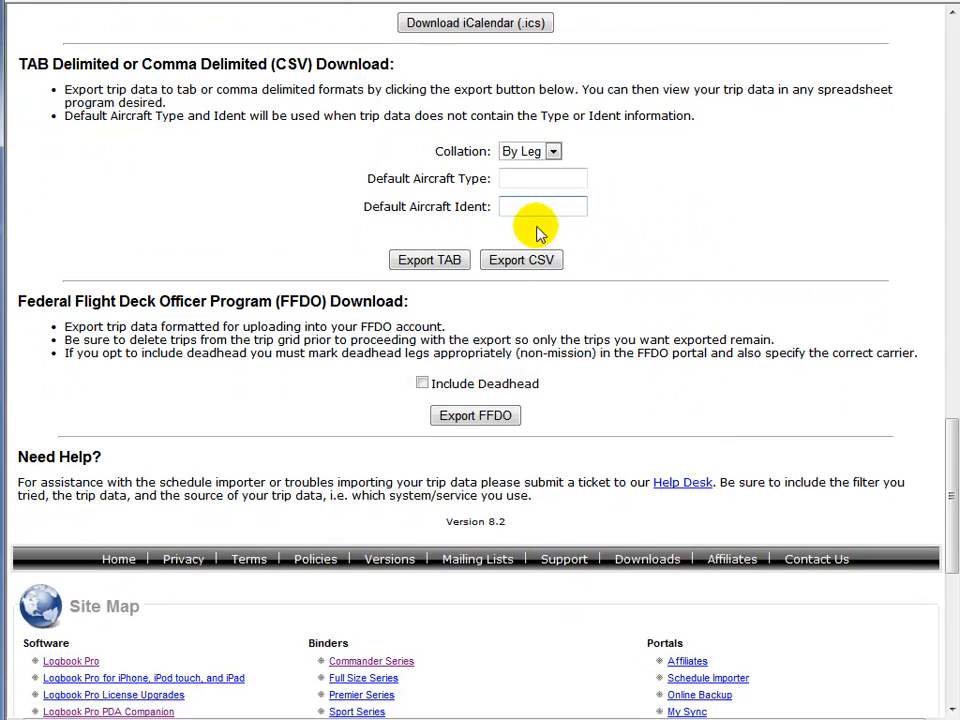
scroll(666, 439, "down", 3)
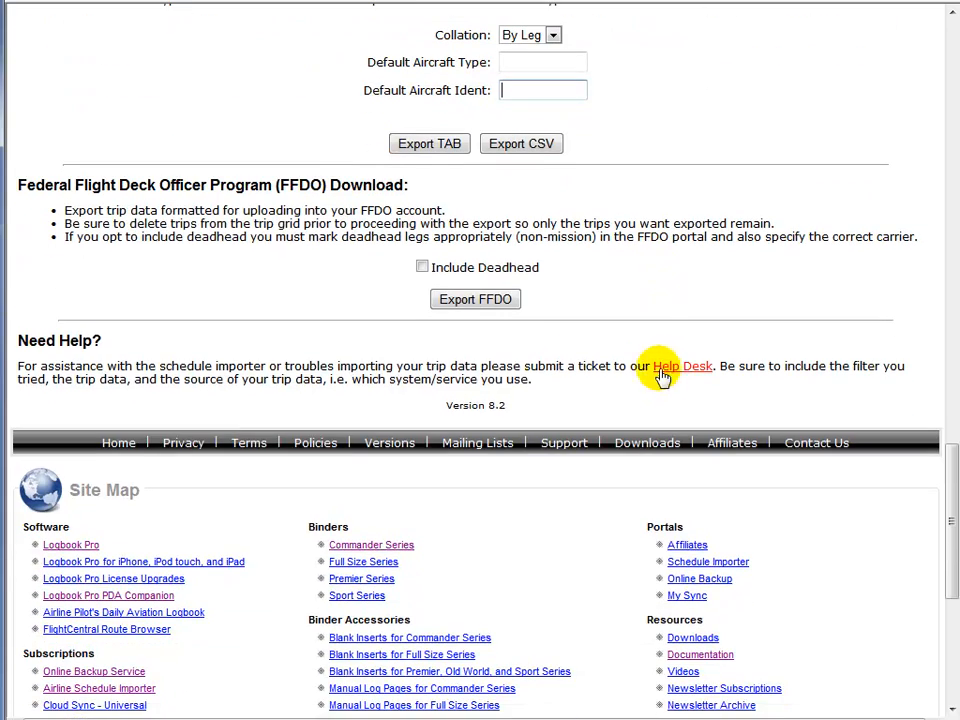
scroll(326, 293, "up", 2)
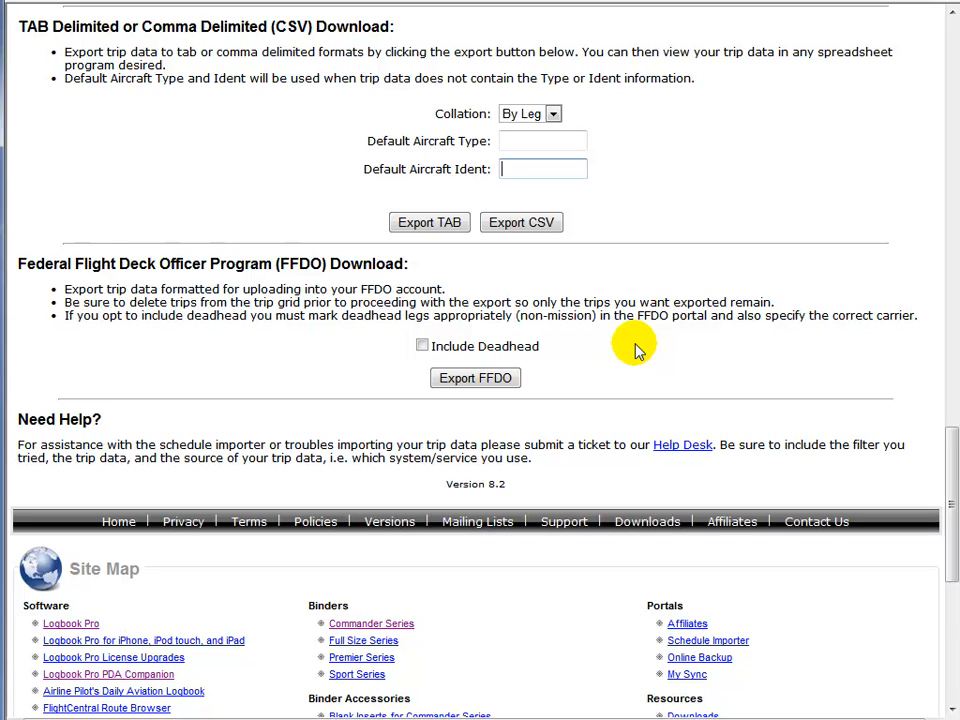
left_click(422, 345)
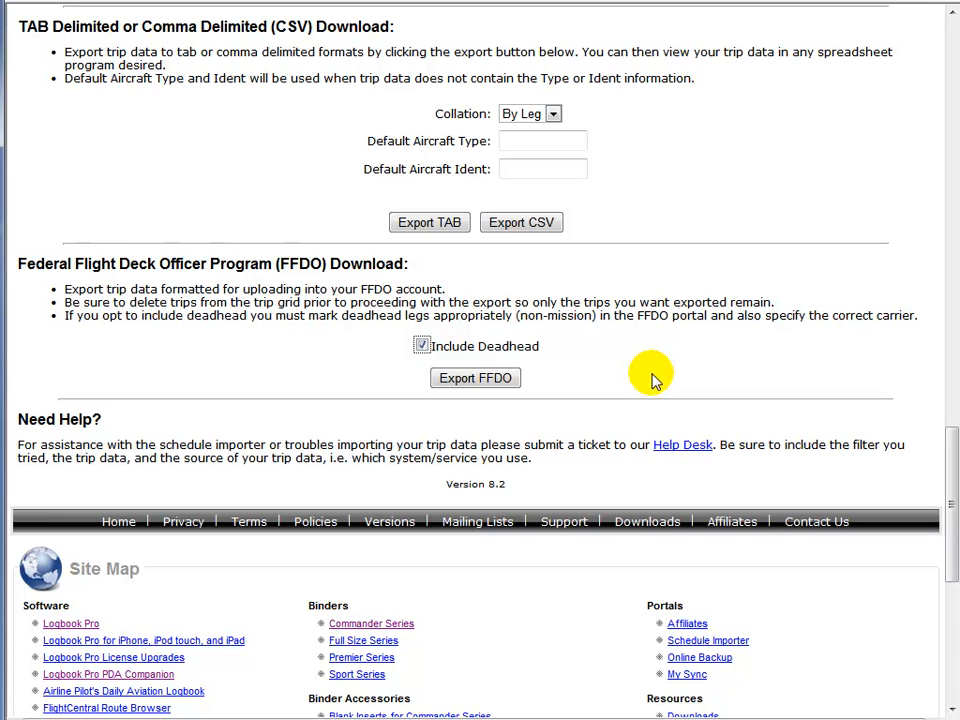
left_click(422, 345)
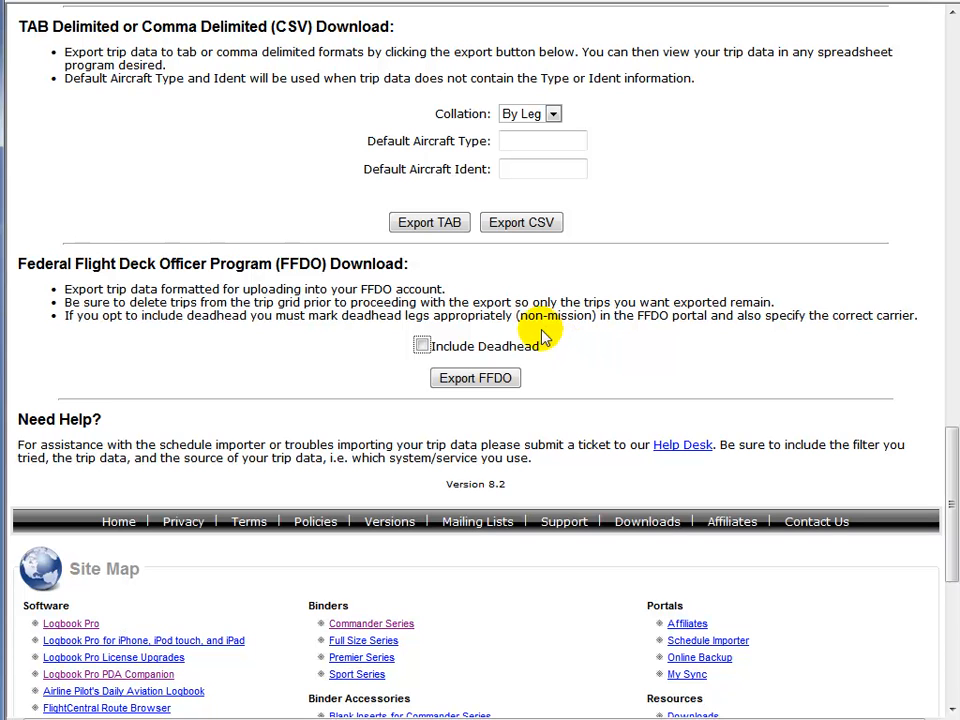
Highlight the FFDO instruction about marking deadhead legs as non-mission and specifying the correct carrier.
left_click_drag(163, 315, 915, 321)
left_click(898, 316)
left_click(649, 306)
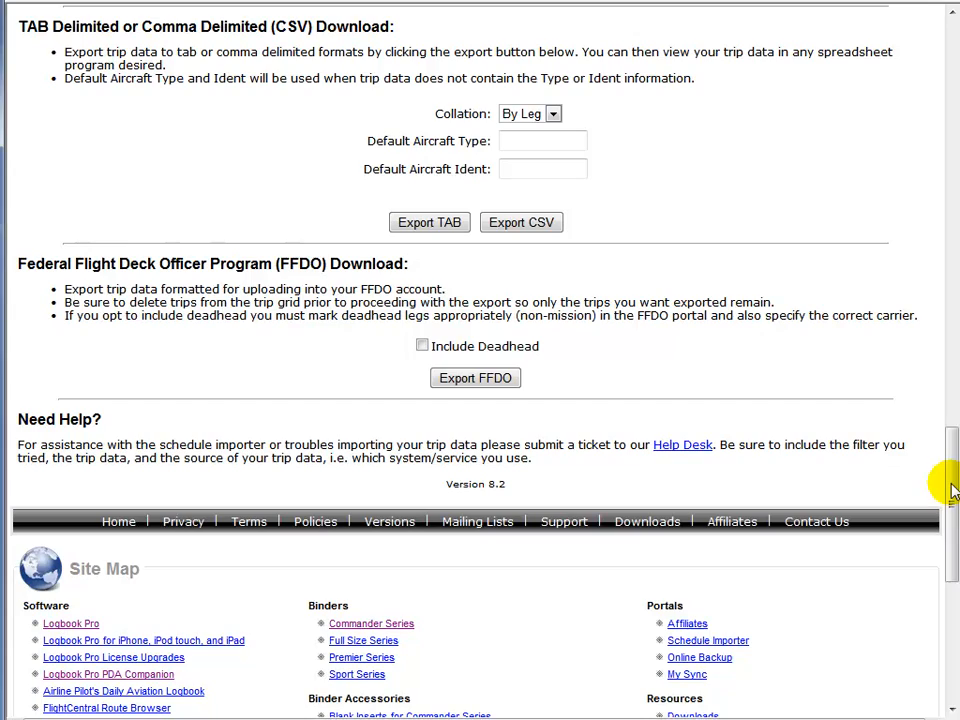
Review the My Trips list, the trip data paste box and the importer instructions.
left_click_drag(951, 490, 951, 234)
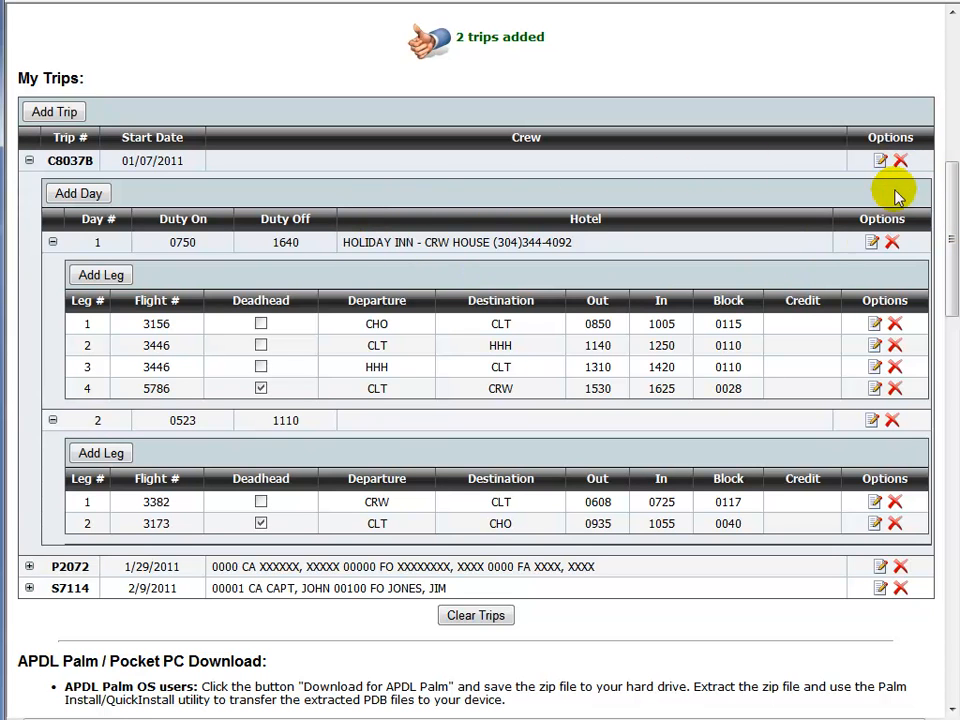
scroll(952, 265, "up", 1)
left_click_drag(952, 265, 943, 208)
left_click(396, 176)
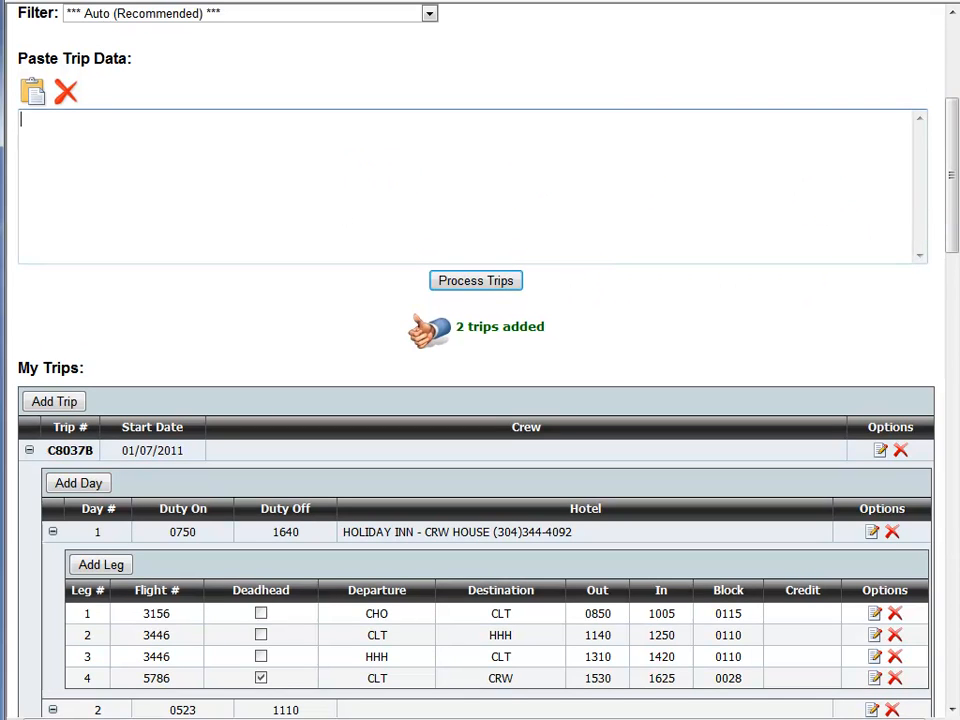
scroll(948, 200, "down", 5)
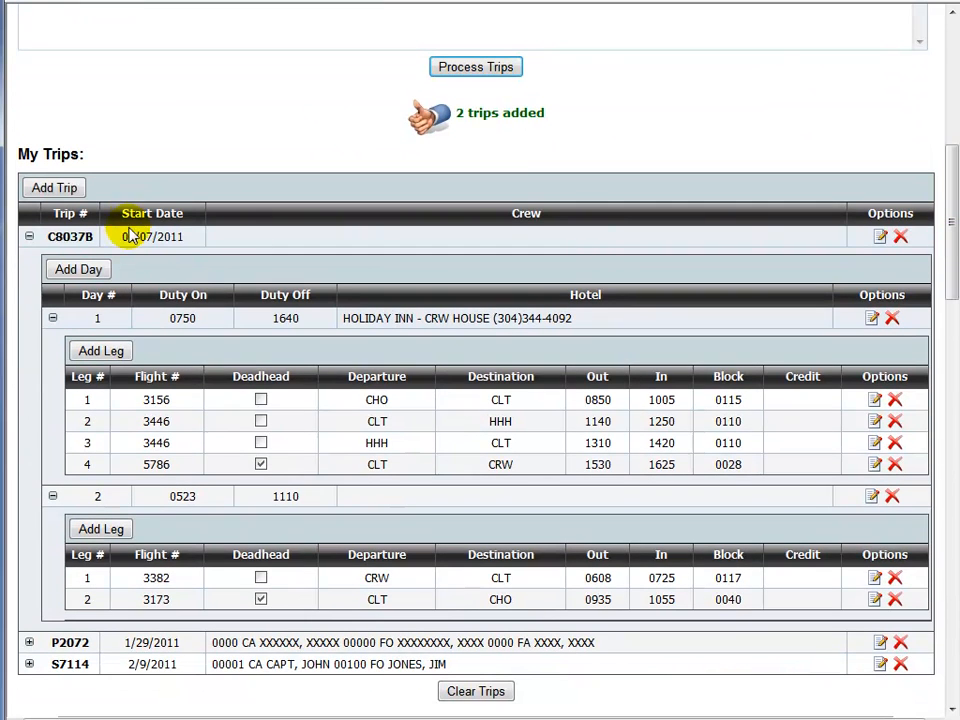
left_click_drag(952, 275, 952, 145)
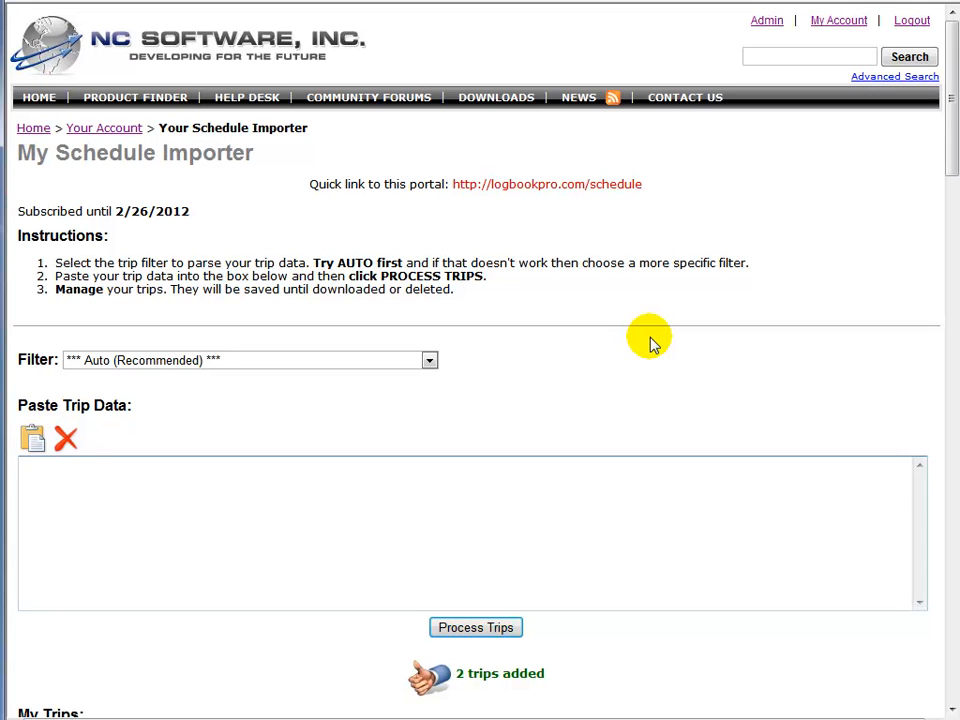
Read the Need Help? section, highlighting its heading and the request to include trip data, and return to the importer instructions.
left_click_drag(952, 123, 912, 594)
left_click_drag(112, 299, 18, 303)
left_click(118, 323)
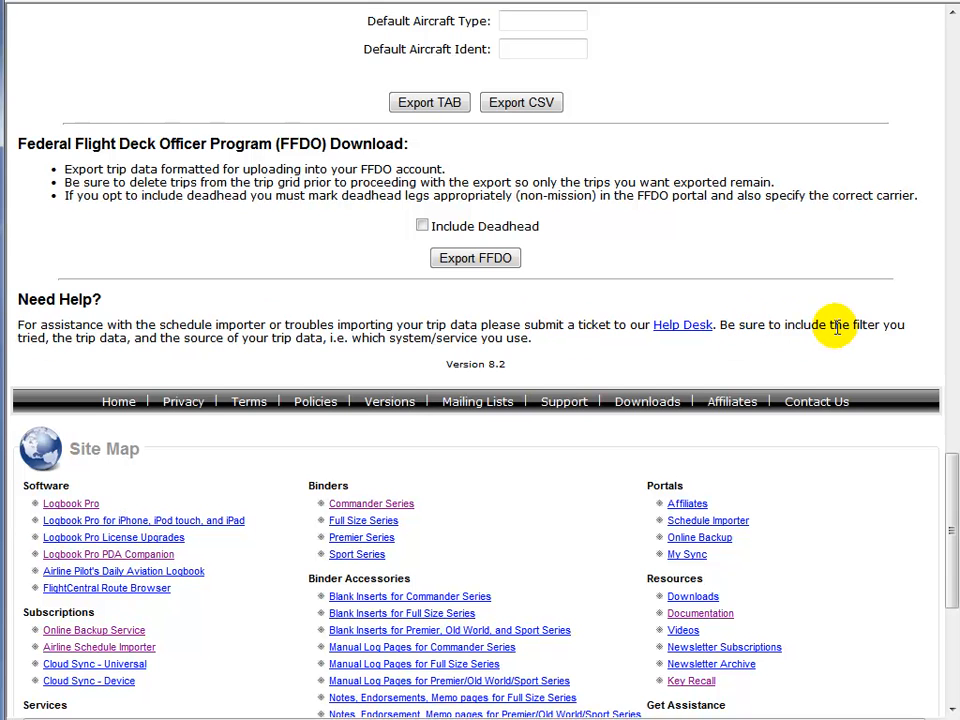
left_click_drag(128, 337, 76, 338)
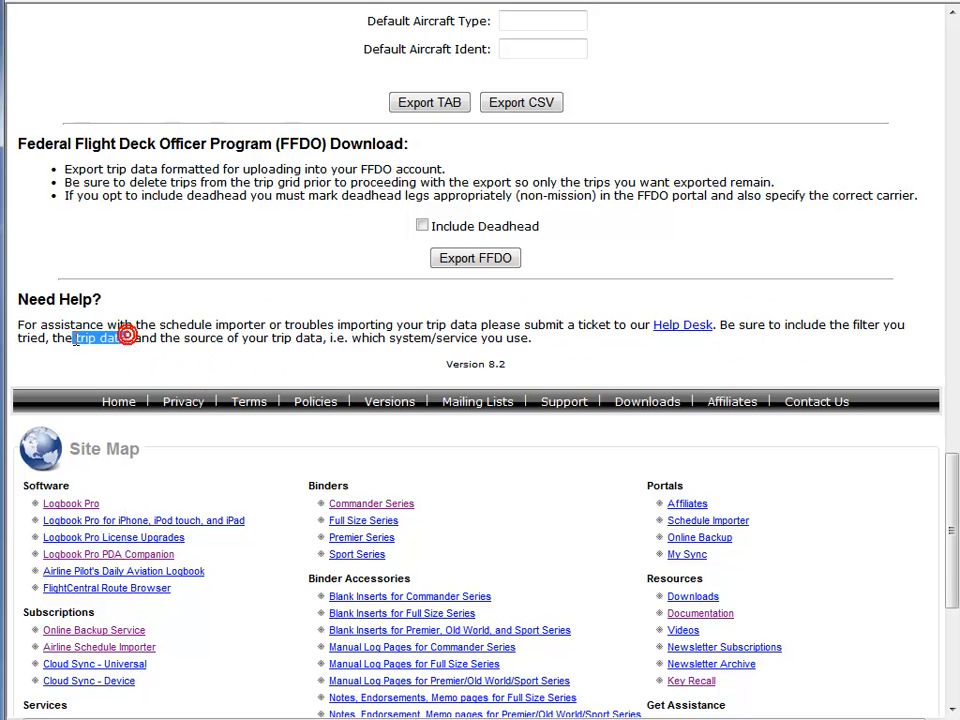
left_click(203, 342)
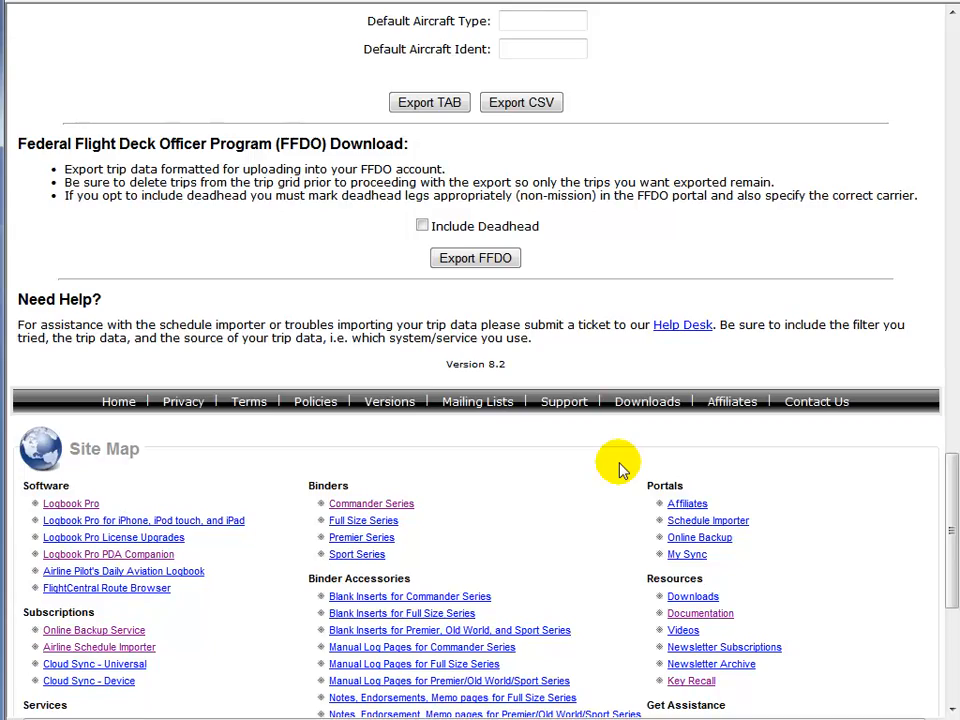
scroll(619, 468, "up", 15)
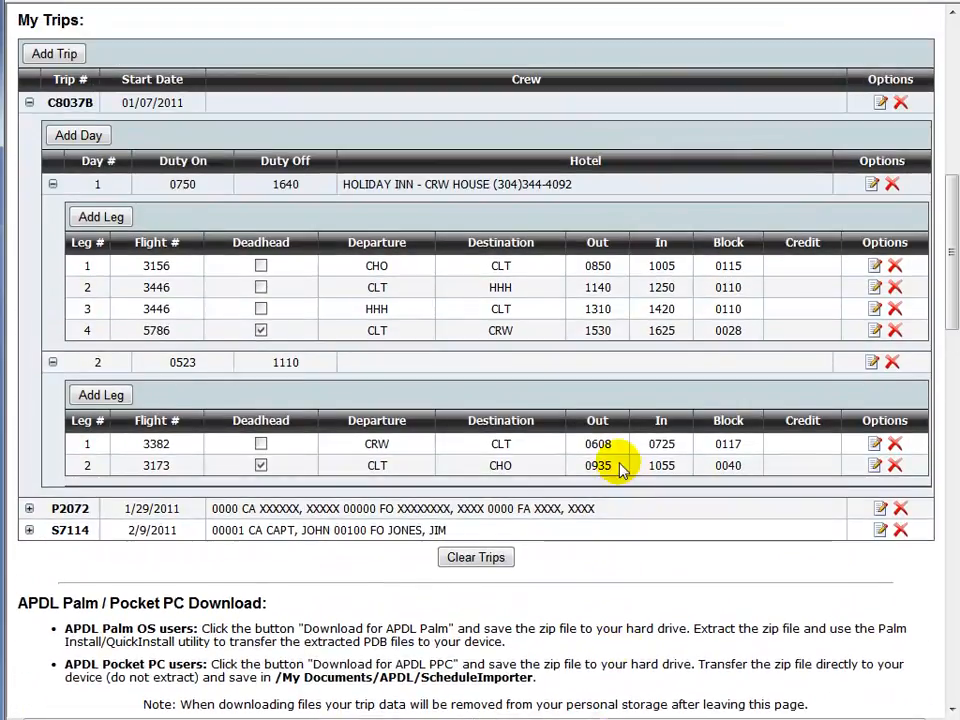
scroll(619, 468, "up", 12)
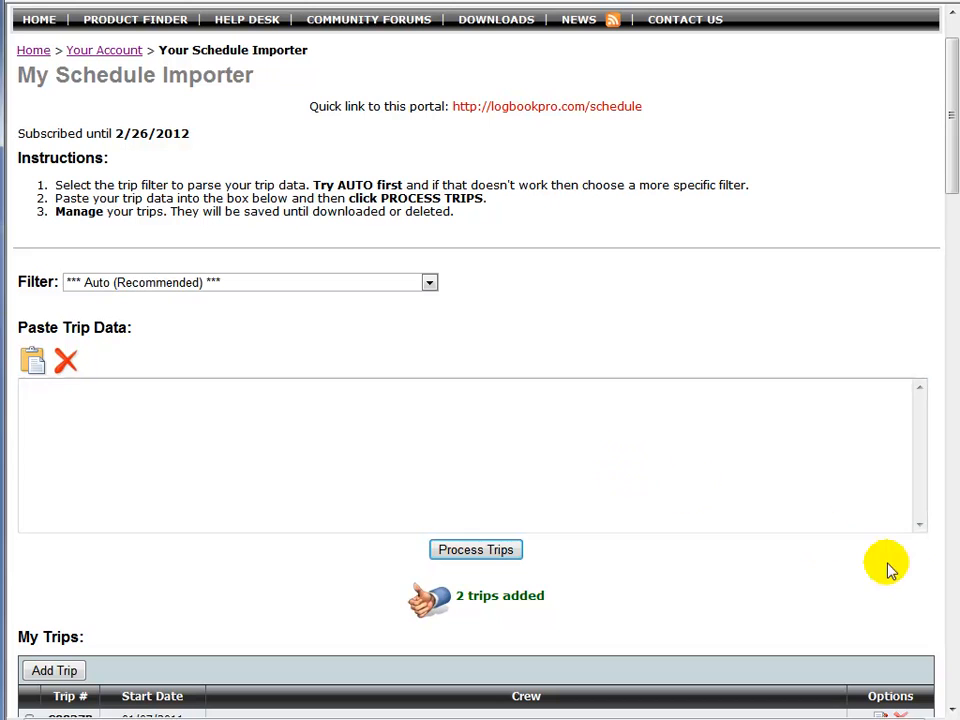